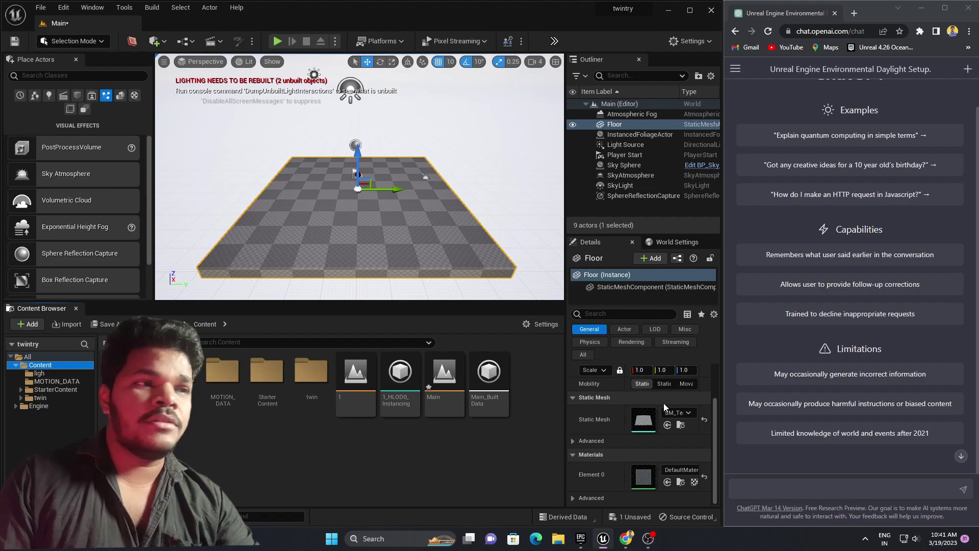
Ask ChatGPT for step-by-step instructions on using Quixel content in Unreal Engine 5
{"action": "left_click", "coordinate": [785, 489]}
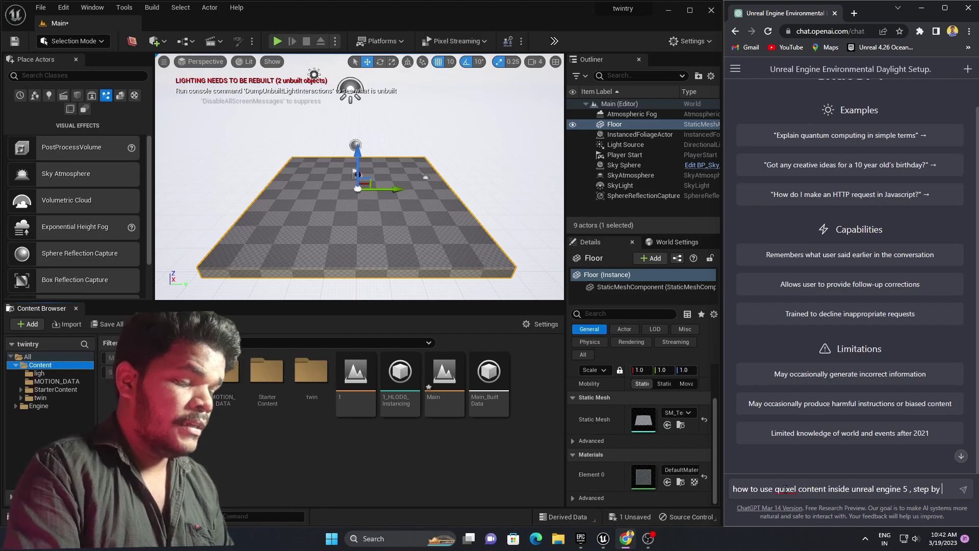
{"action": "type", "text": "p"}
{"action": "left_click", "coordinate": [962, 491]}
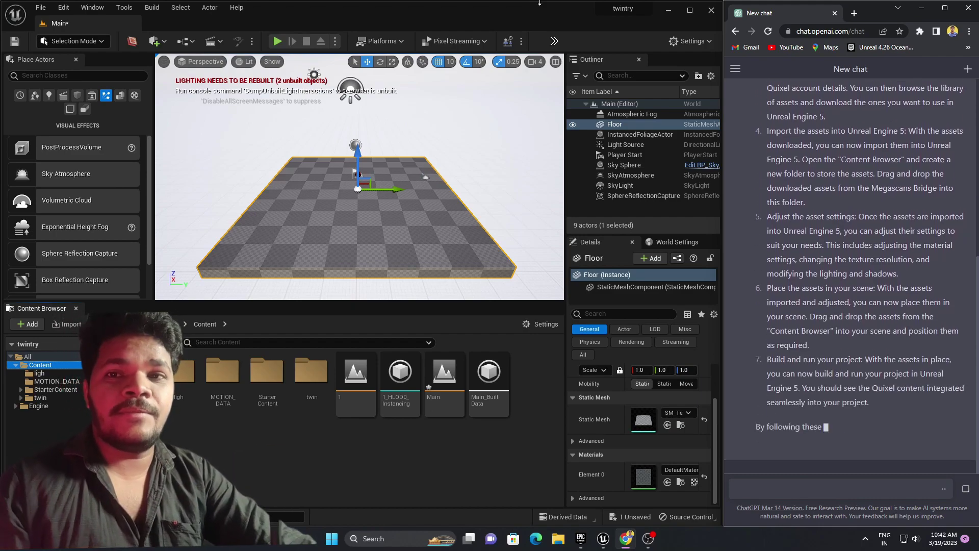
Send ChatGPT a follow-up noting that Quixel Bridge is built into Unreal Engine 5
{"action": "left_click", "coordinate": [897, 492]}
{"action": "type", "text": "quixel bridge is already there inside unreal engine 5.1"}
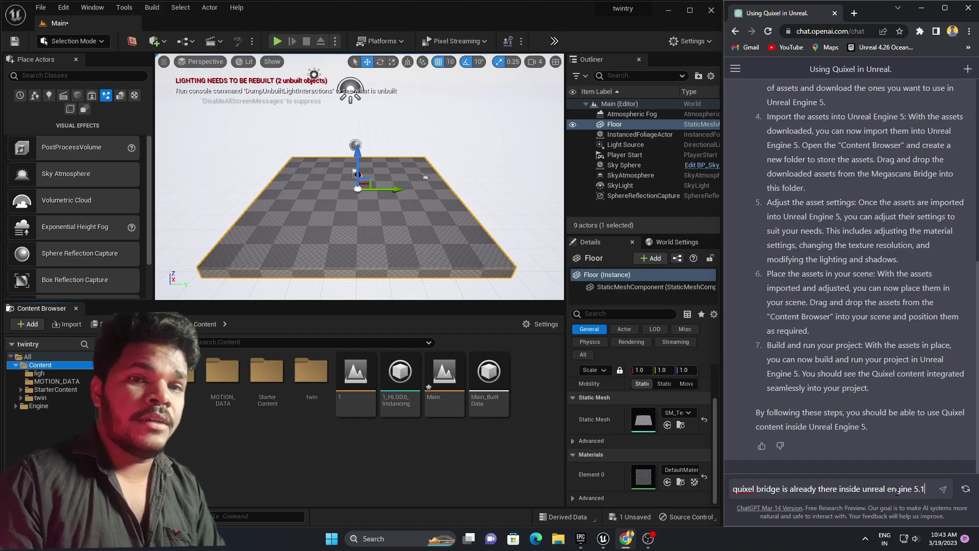
{"action": "key", "text": "Return"}
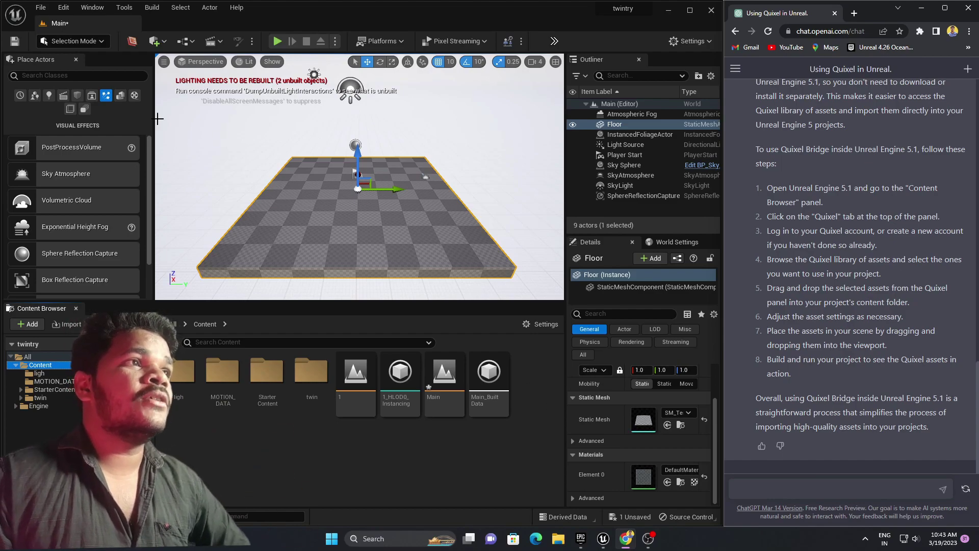
Open the quick add content list in the Unreal Engine 5 toolbar
{"action": "left_click", "coordinate": [161, 43]}
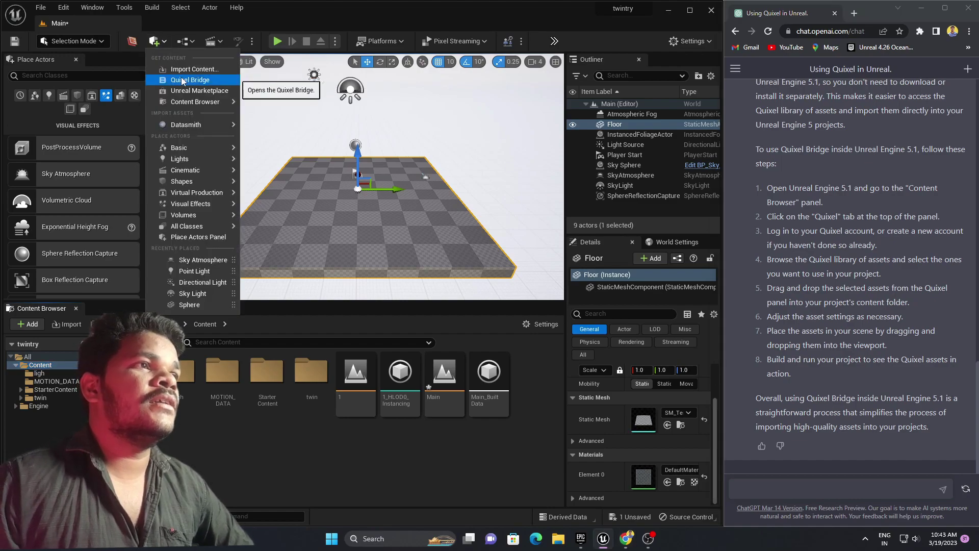
Open Quixel Bridge through the Content Browser's Add Quixel Content option
{"action": "left_click", "coordinate": [207, 80]}
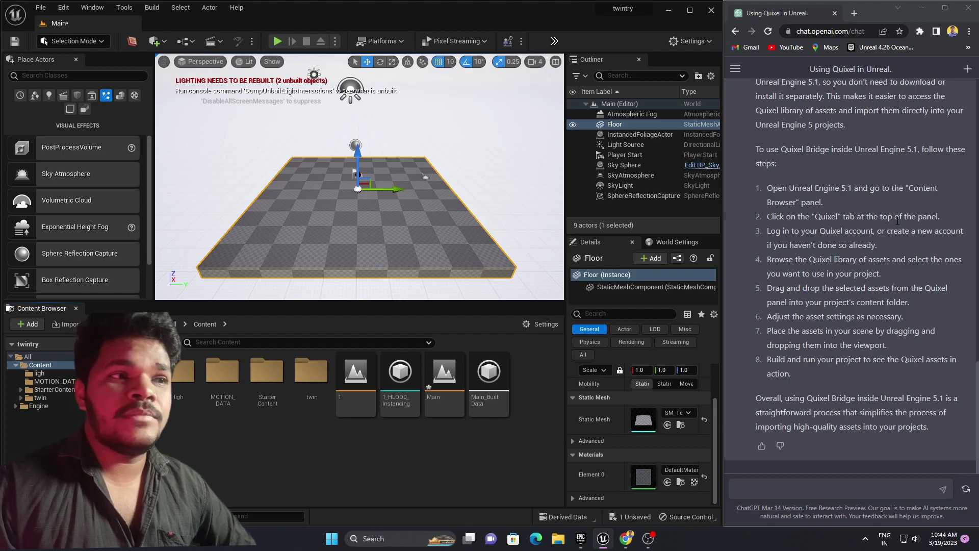
{"action": "left_click", "coordinate": [156, 41]}
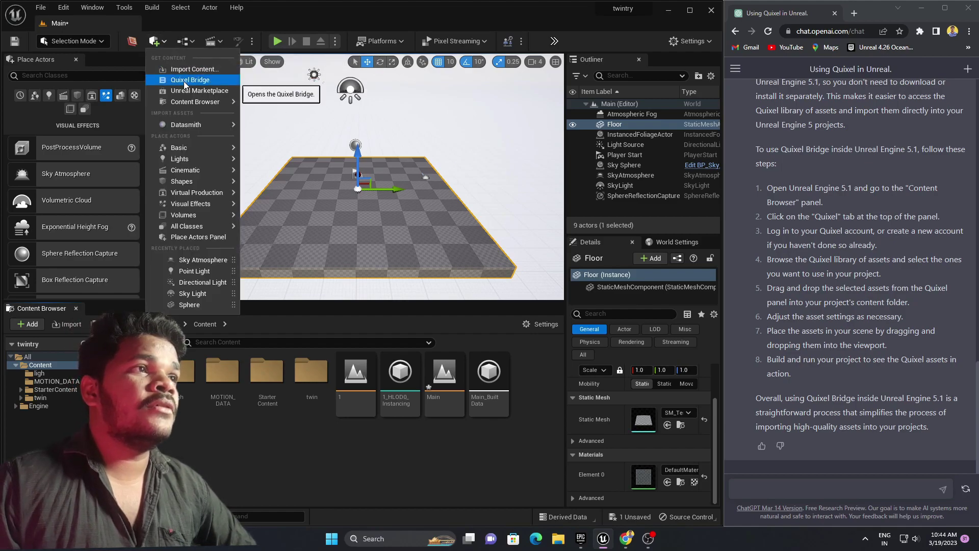
{"action": "left_click", "coordinate": [214, 72]}
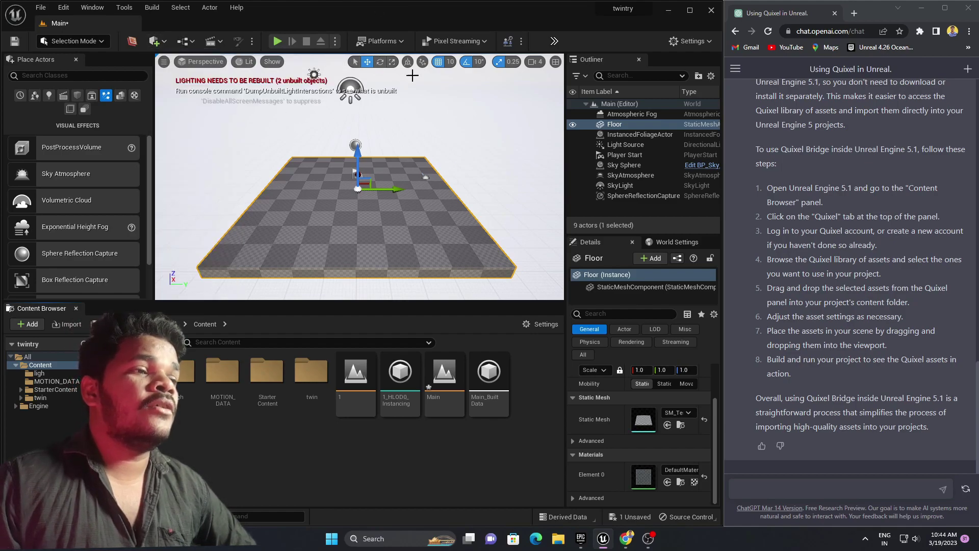
{"action": "right_click", "coordinate": [271, 449]}
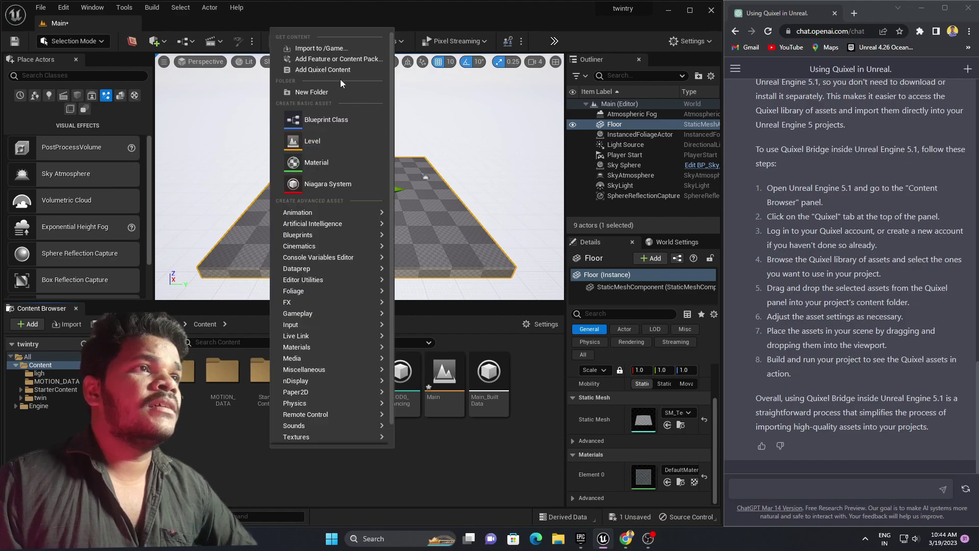
{"action": "left_click", "coordinate": [459, 449]}
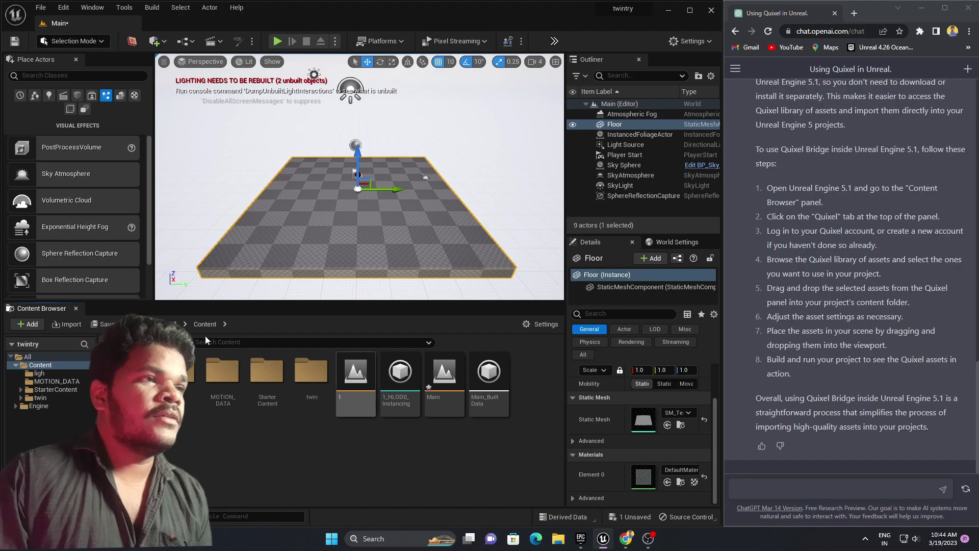
{"action": "left_click", "coordinate": [162, 41]}
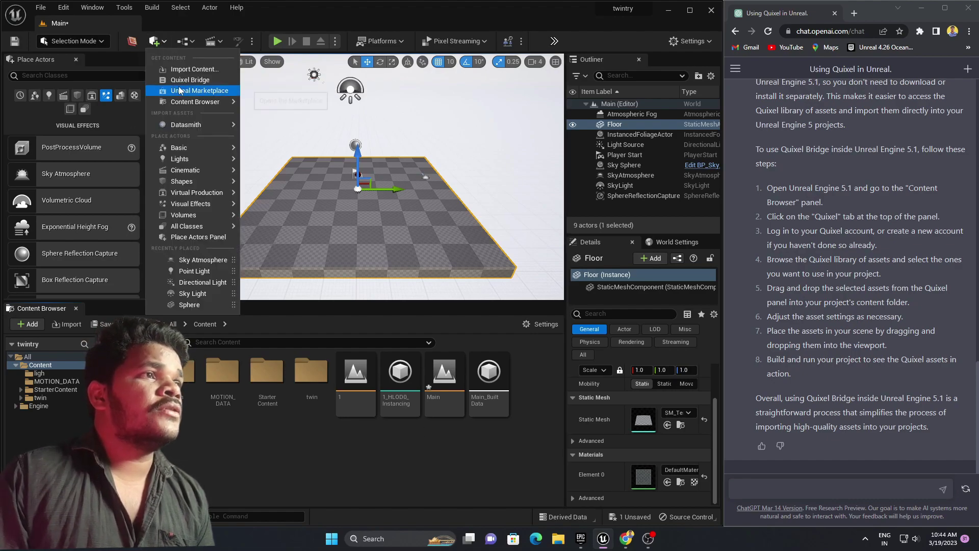
{"action": "left_click", "coordinate": [195, 82]}
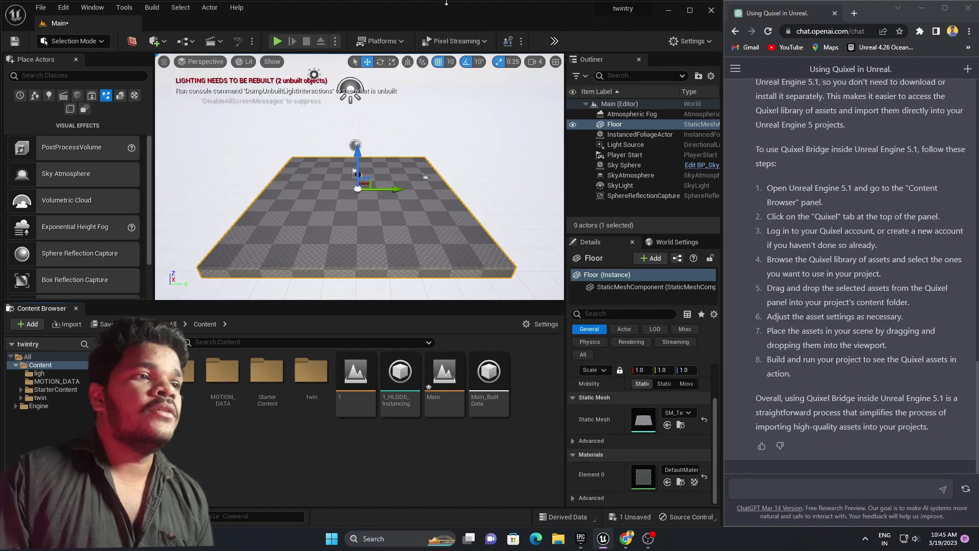
{"action": "right_click", "coordinate": [259, 460]}
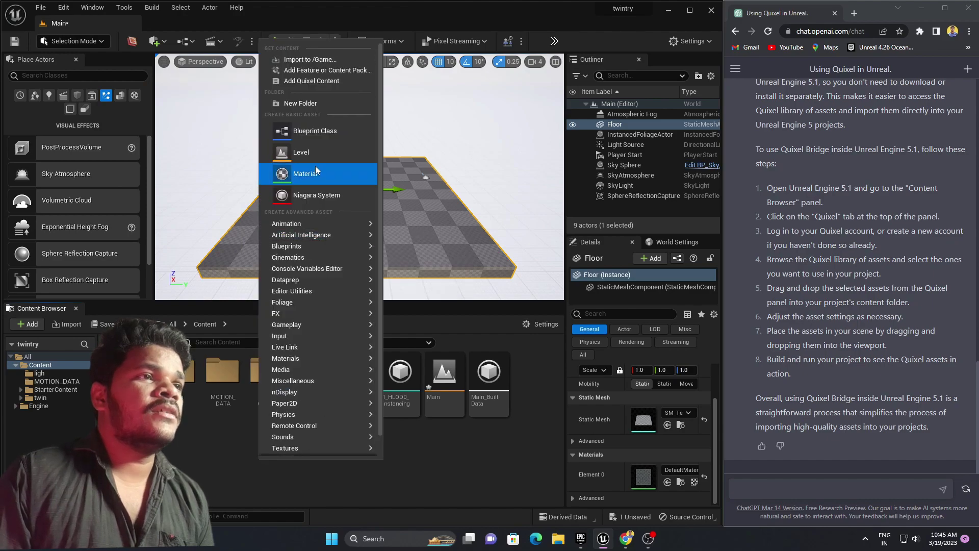
{"action": "left_click", "coordinate": [327, 81]}
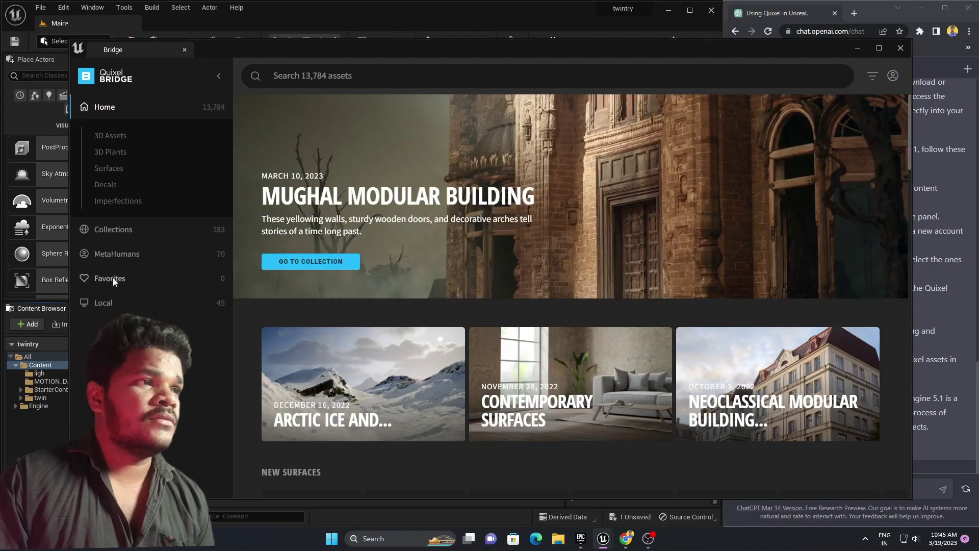
Browse the locally downloaded Quixel assets and shrink the Bridge window to reveal the level
{"action": "left_click", "coordinate": [112, 277]}
{"action": "left_click", "coordinate": [101, 257]}
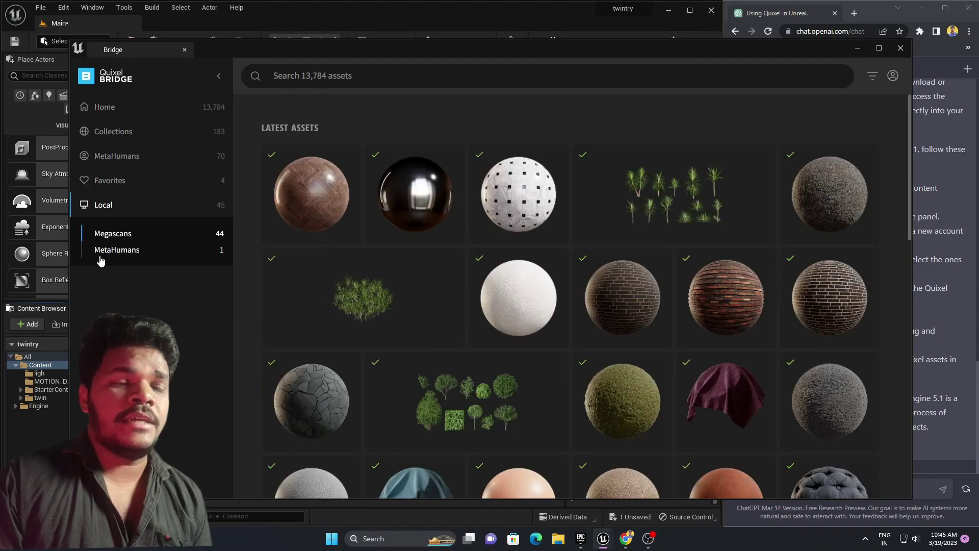
{"action": "scroll", "coordinate": [655, 343], "scroll_direction": "down", "scroll_amount": 10}
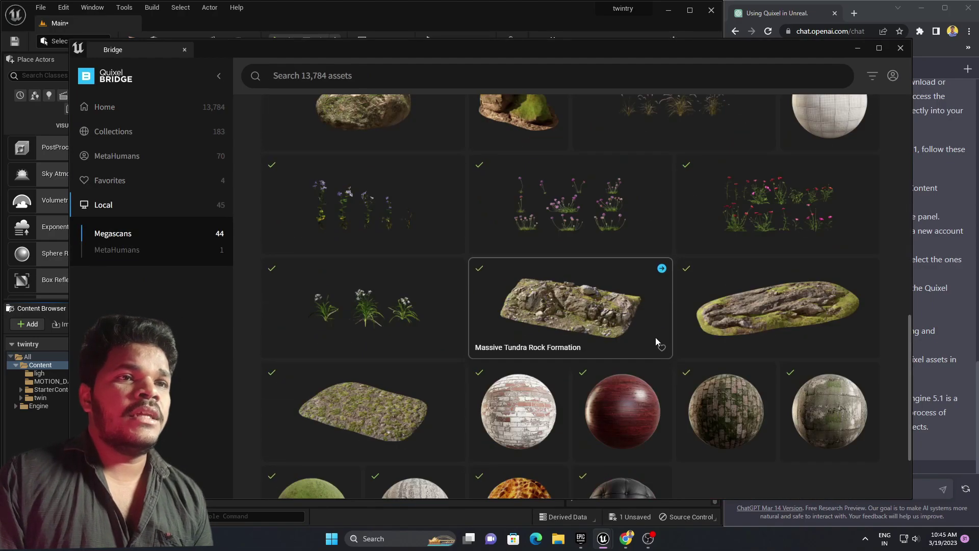
{"action": "left_click", "coordinate": [579, 299]}
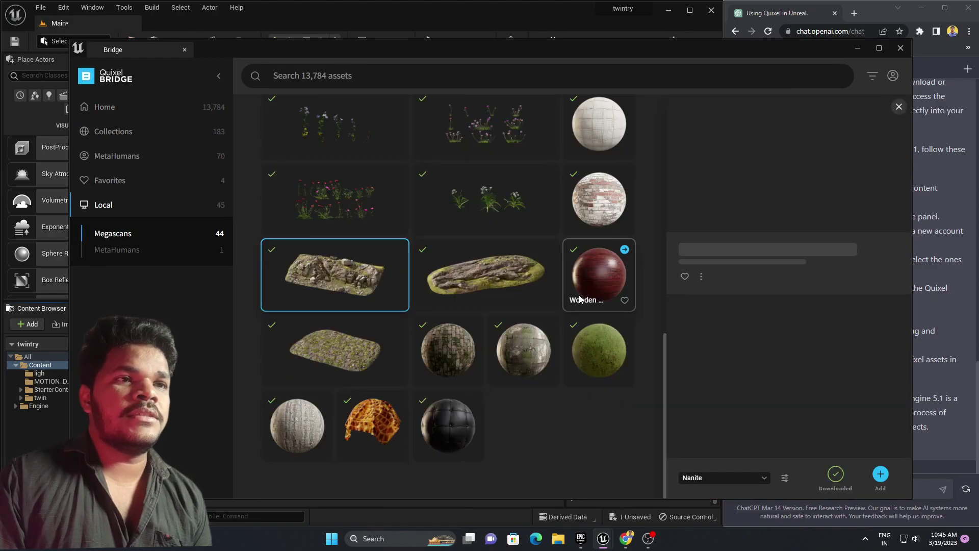
{"action": "left_click_drag", "start_coordinate": [782, 51], "coordinate": [583, 51]}
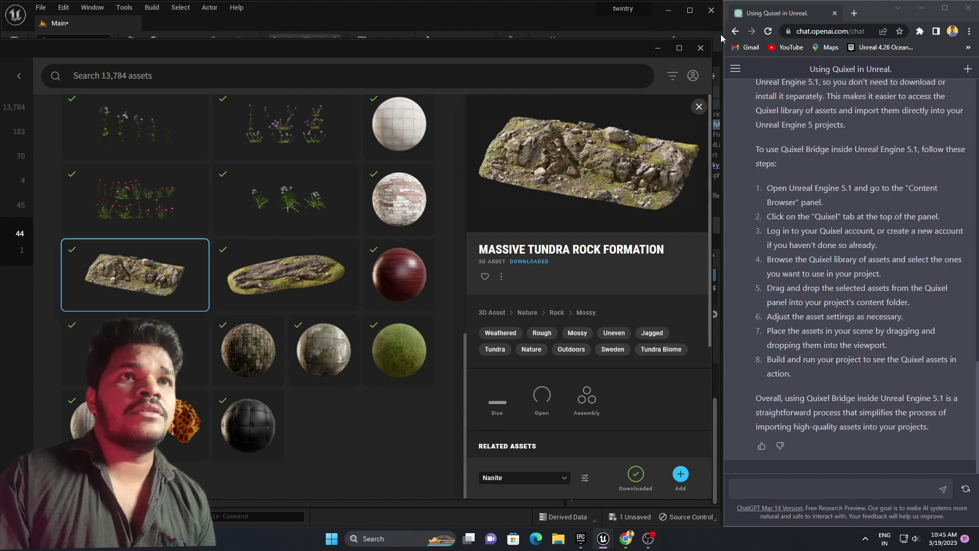
{"action": "left_click_drag", "start_coordinate": [712, 41], "coordinate": [807, 75]}
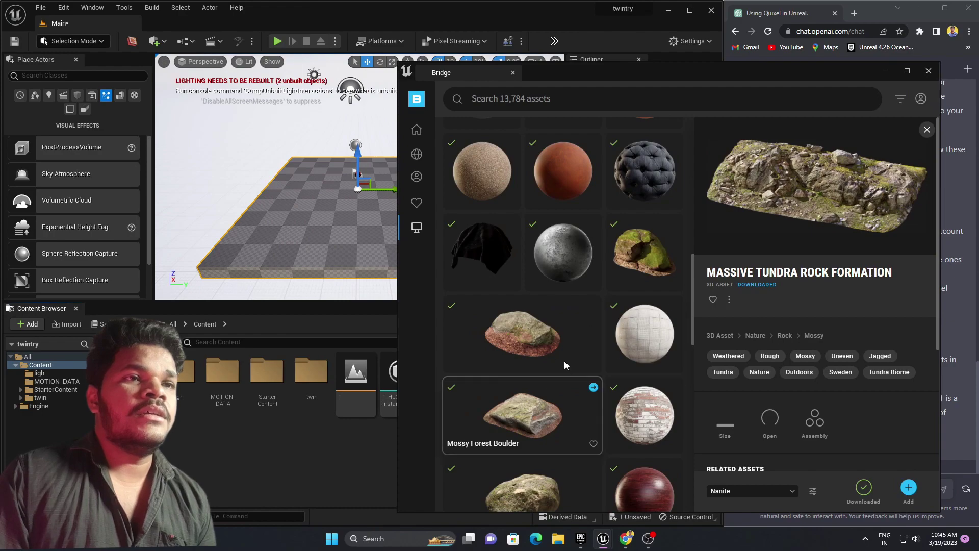
{"action": "scroll", "coordinate": [562, 379], "scroll_direction": "down", "scroll_amount": 3}
{"action": "scroll", "coordinate": [562, 380], "scroll_direction": "up", "scroll_amount": 5}
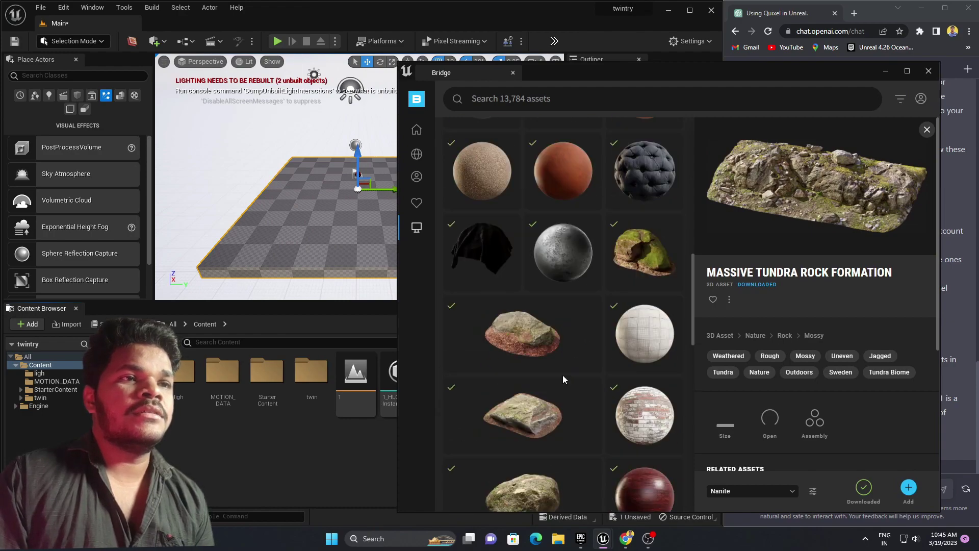
Place the Mossy Forest Boulder on the checkered floor and minimize Bridge
{"action": "left_click", "coordinate": [531, 339]}
{"action": "left_click_drag", "start_coordinate": [540, 333], "coordinate": [351, 207]}
{"action": "mouse_move", "coordinate": [418, 205]}
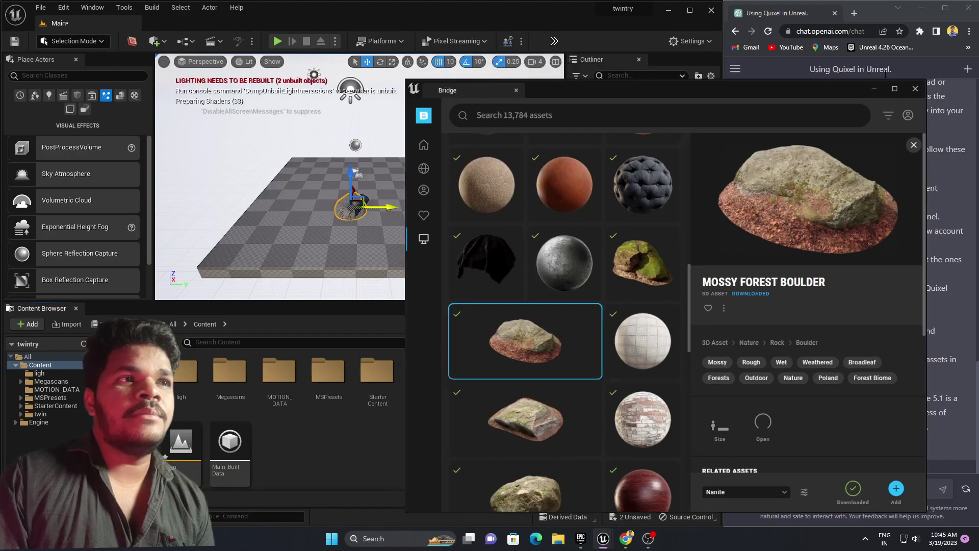
{"action": "left_click", "coordinate": [886, 73]}
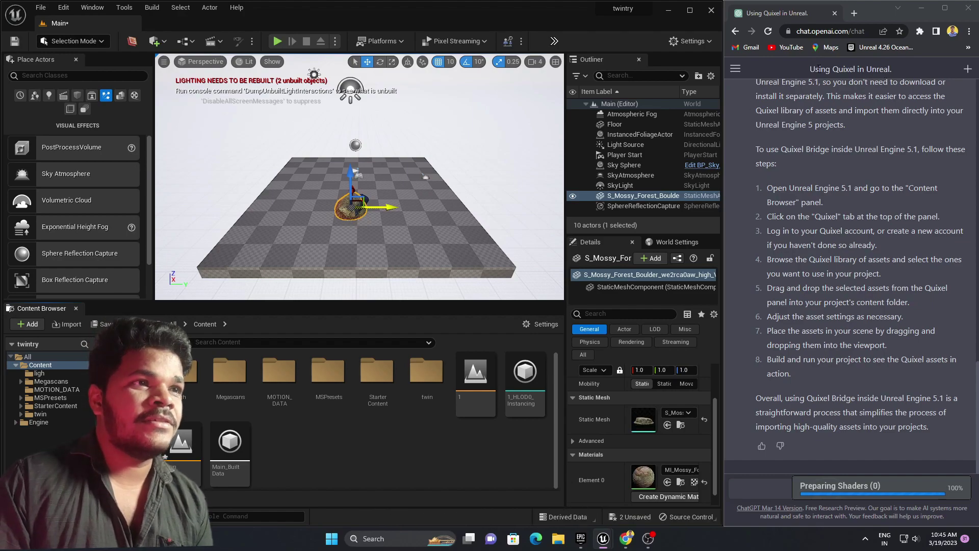
{"action": "left_click_drag", "start_coordinate": [459, 166], "coordinate": [454, 128]}
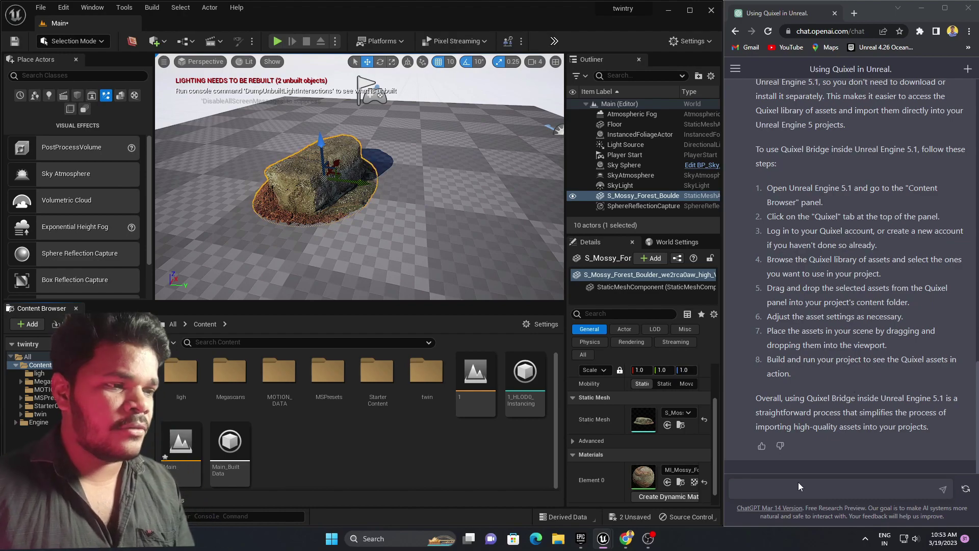
Focus the ChatGPT message box to ask a new question
{"action": "left_click", "coordinate": [786, 491]}
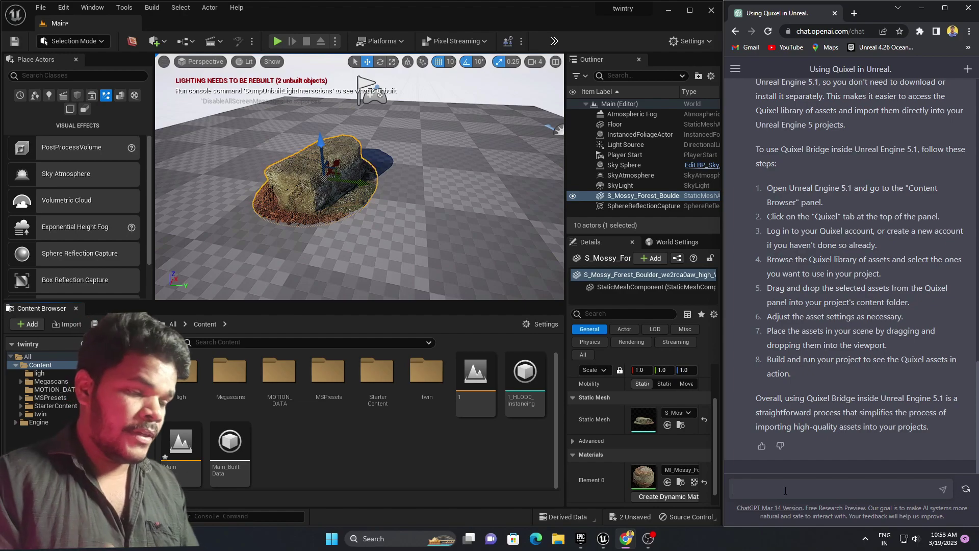
Ask ChatGPT 'how to change the color of quixel assets inside unreal engine 5'
{"action": "type", "text": "h"}
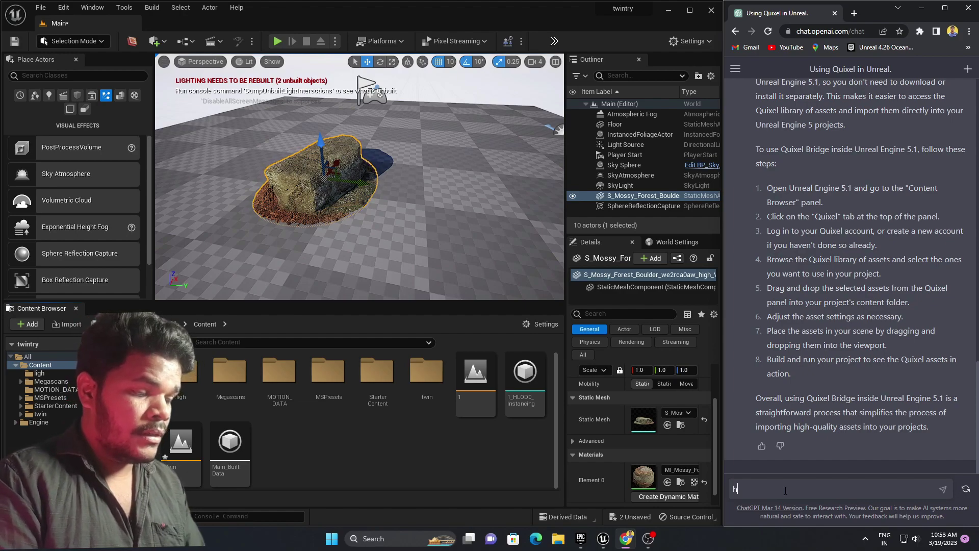
{"action": "type", "text": "ow to change th"}
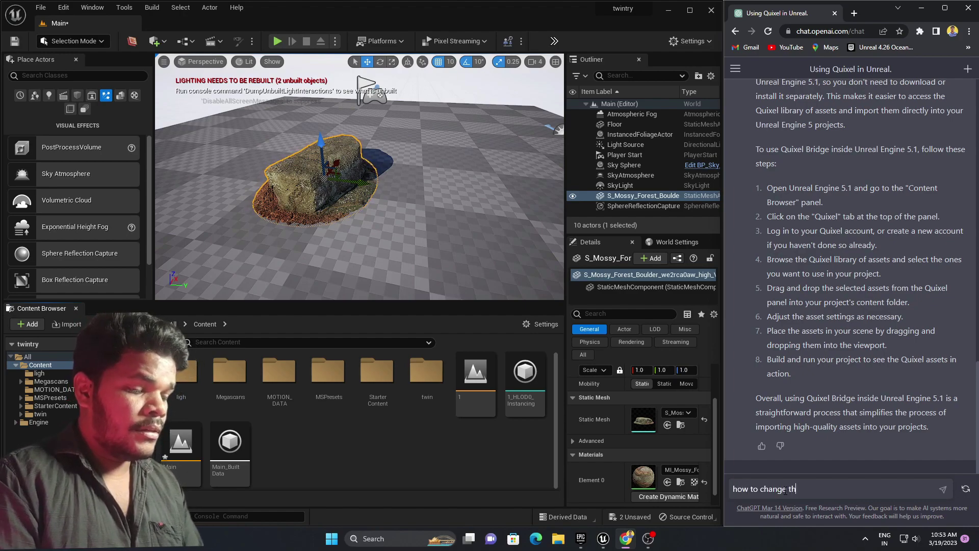
{"action": "type", "text": "e color o"}
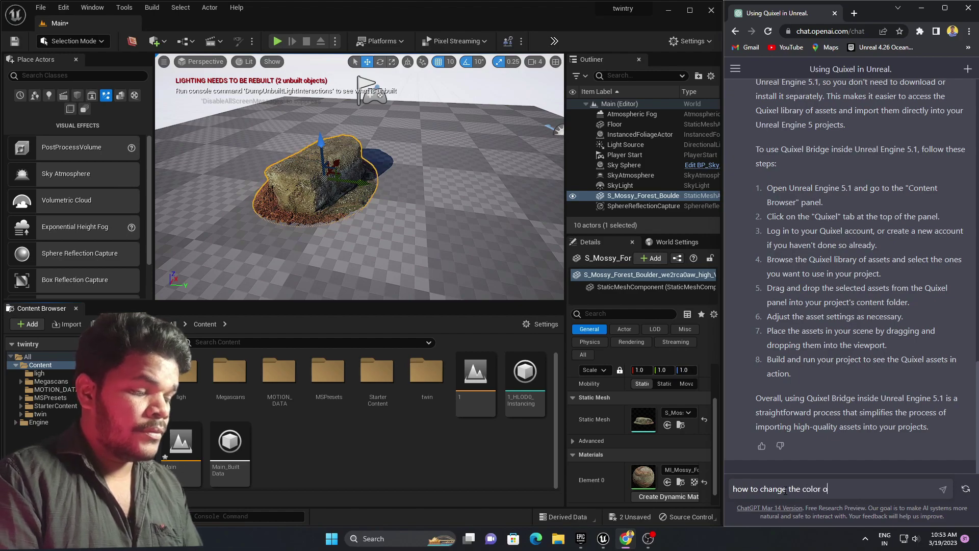
{"action": "type", "text": "f quix"}
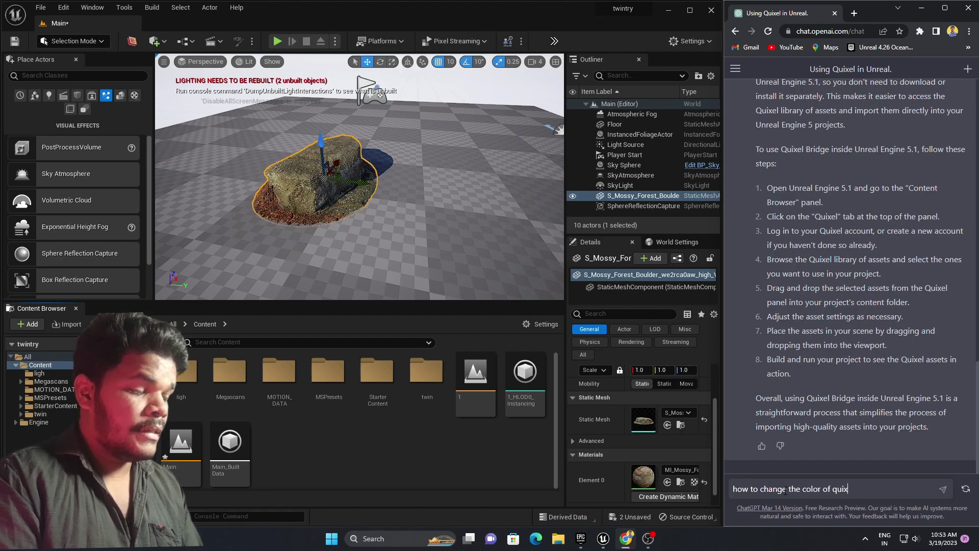
{"action": "type", "text": "el assets i"}
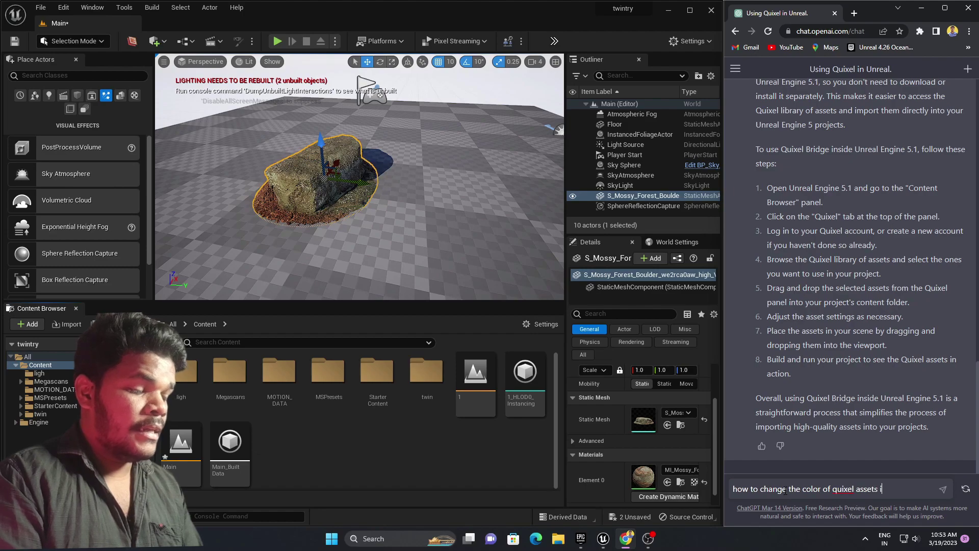
{"action": "type", "text": "nside unre"}
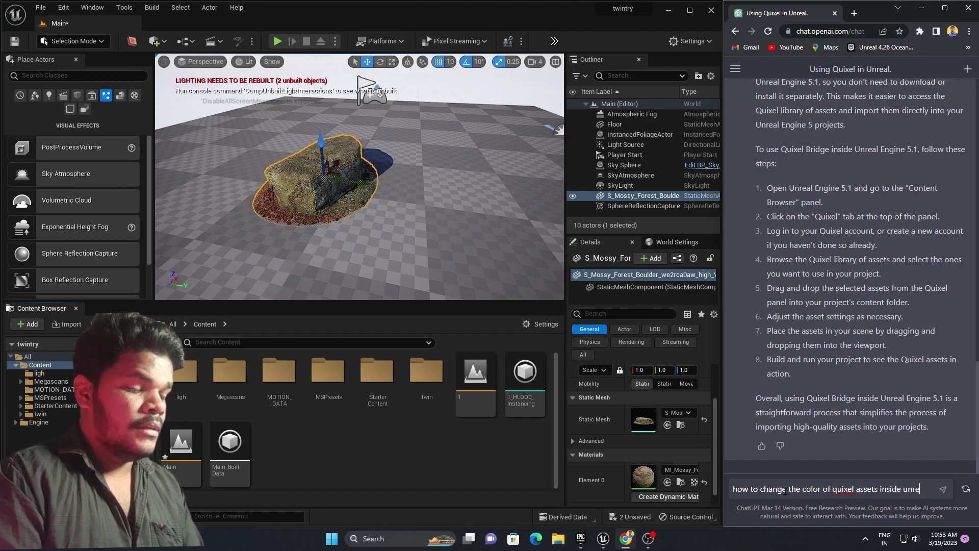
{"action": "type", "text": "al engine 5"}
{"action": "key", "text": "Return"}
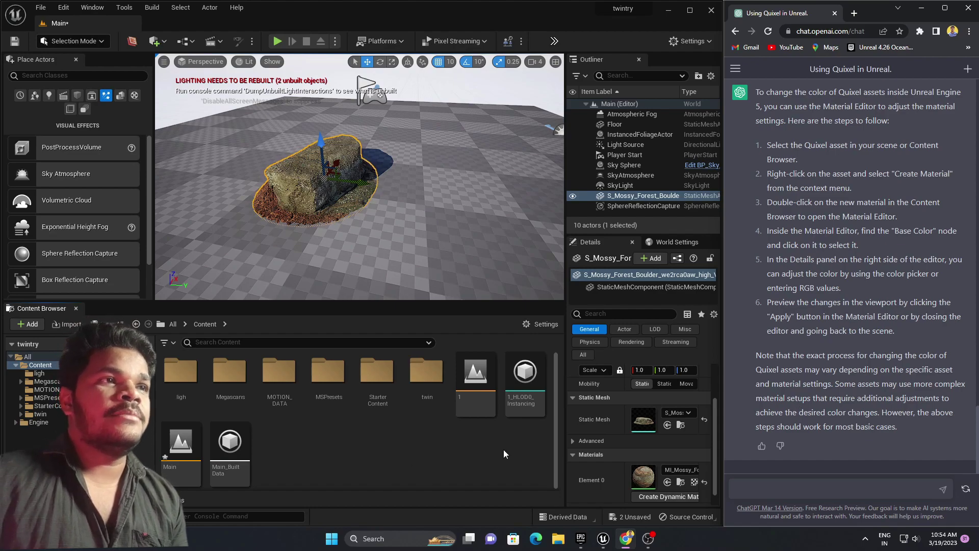
{"action": "left_click", "coordinate": [312, 173]}
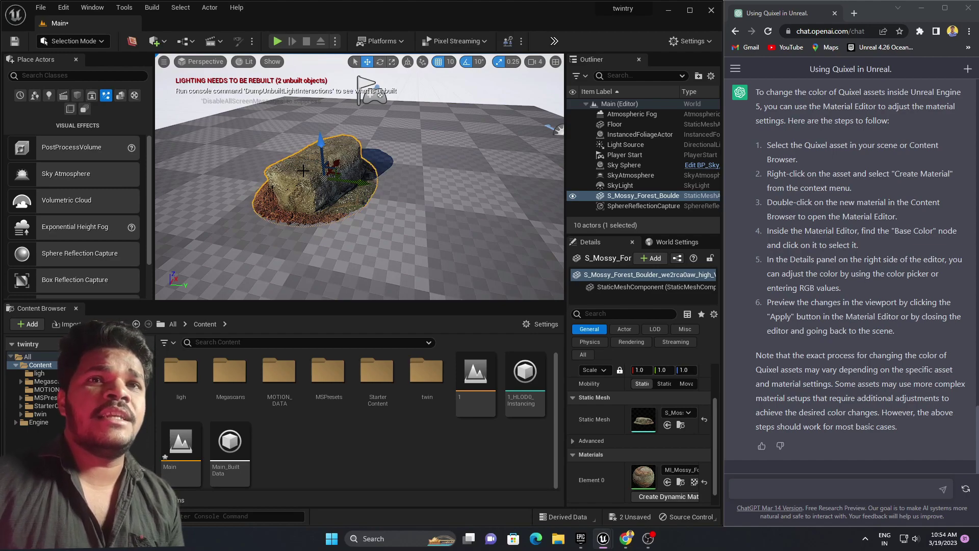
{"action": "right_click", "coordinate": [303, 171]}
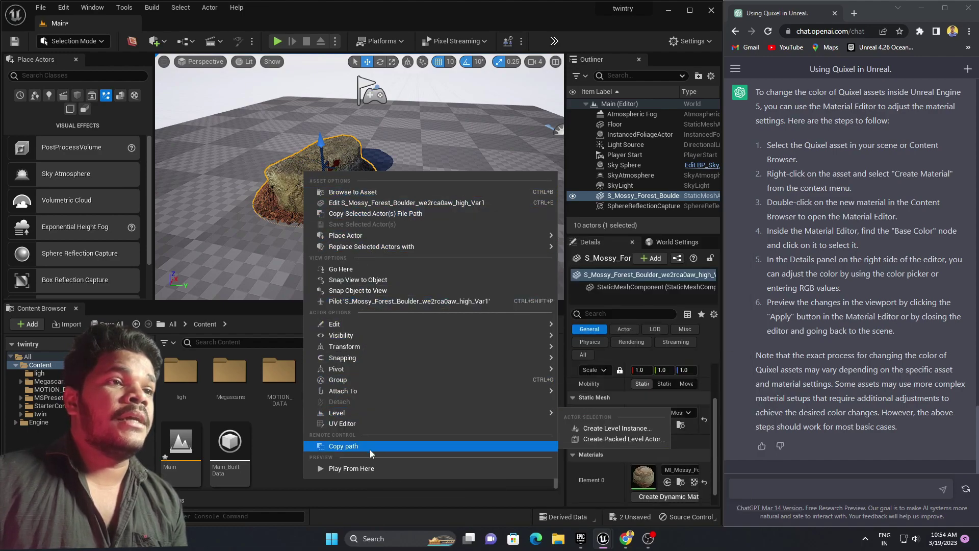
{"action": "mouse_move", "coordinate": [379, 238]}
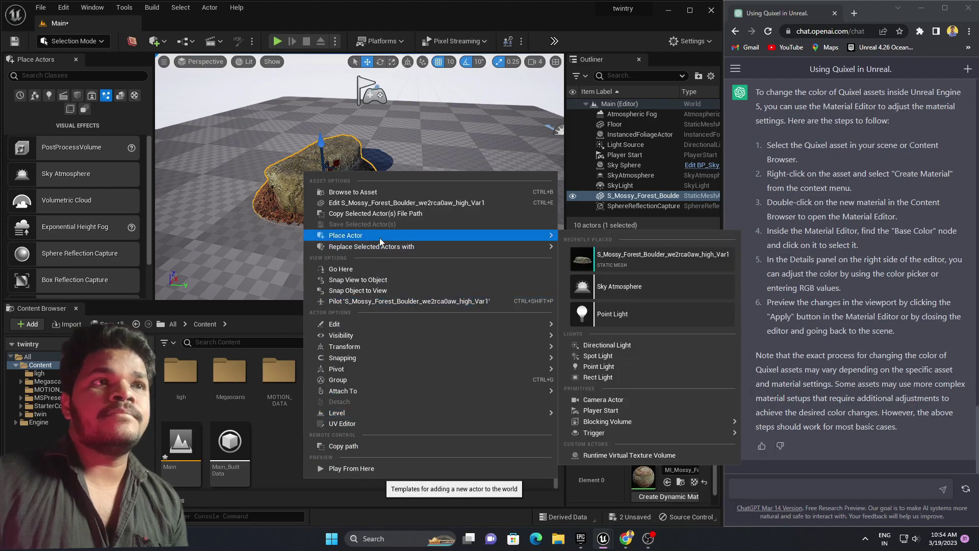
{"action": "left_click", "coordinate": [279, 439]}
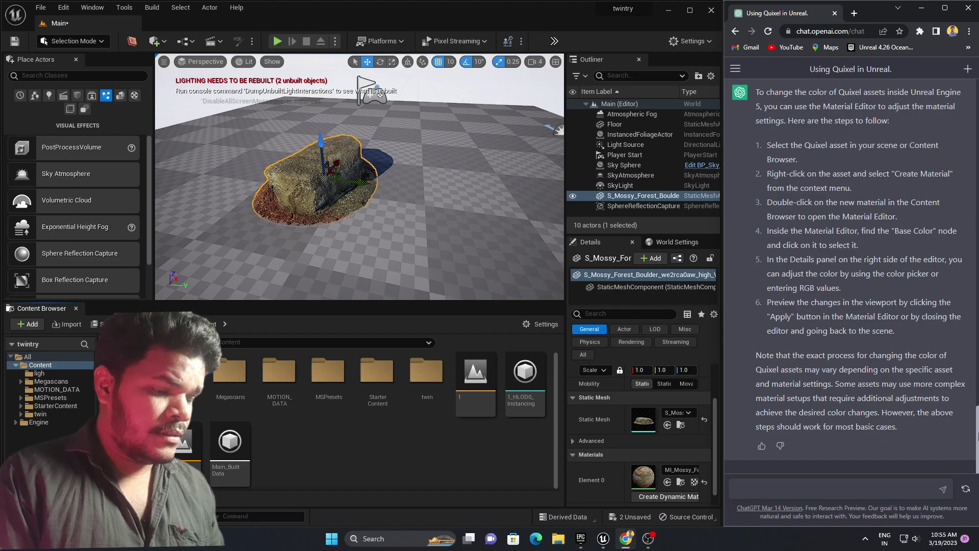
Ask ChatGPT 'how to make basic landscape inside of unreal engine 5'
{"action": "type", "text": "how "}
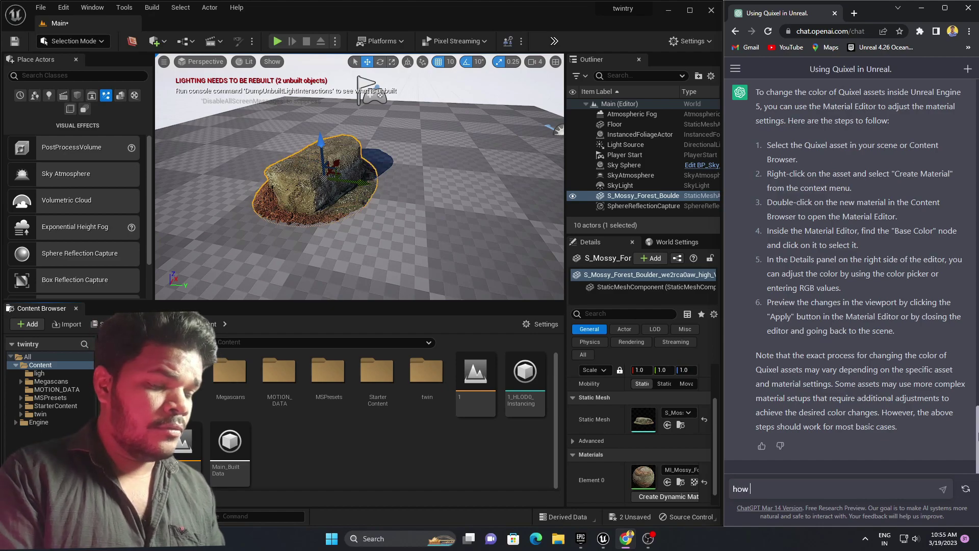
{"action": "type", "text": "to make "}
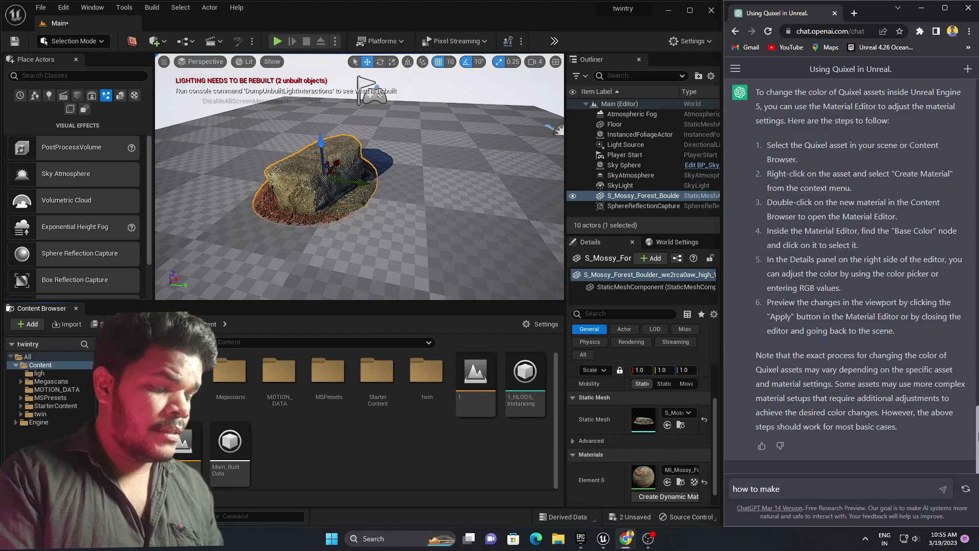
{"action": "type", "text": "basic land"}
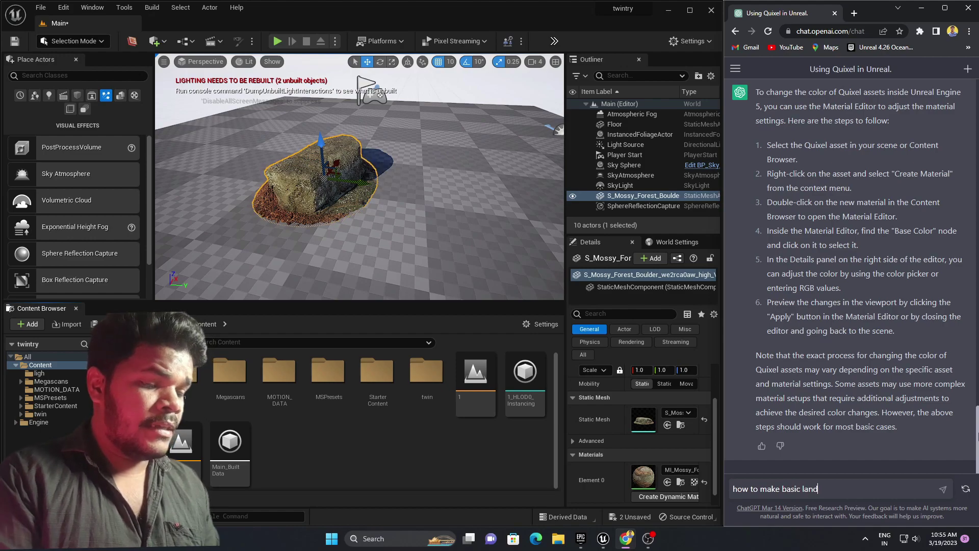
{"action": "type", "text": "scape inside"}
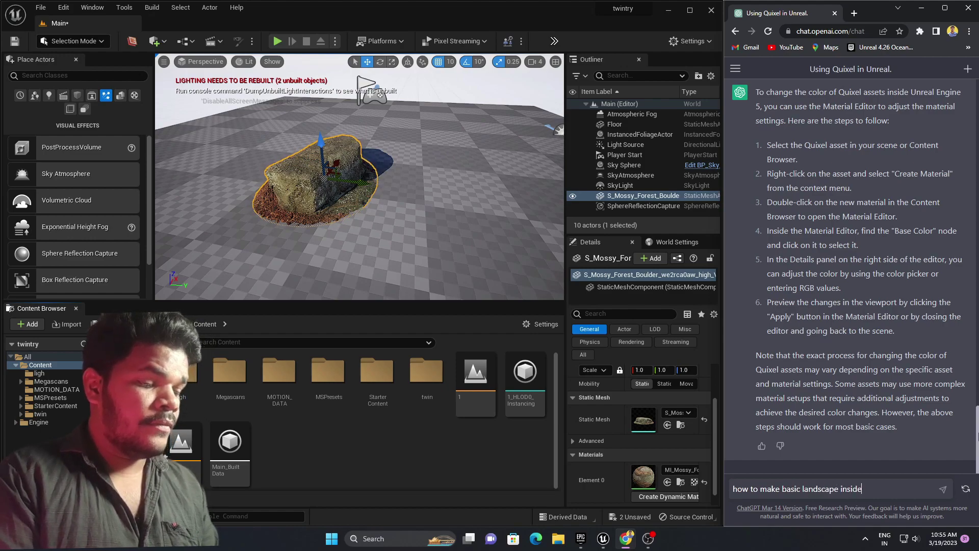
{"action": "type", "text": " of unreal"}
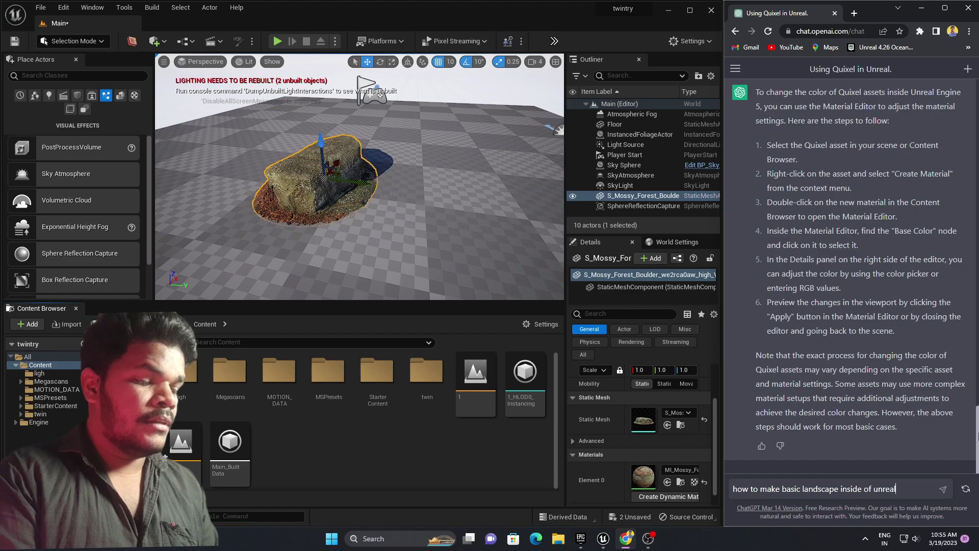
{"action": "type", "text": " engine 5"}
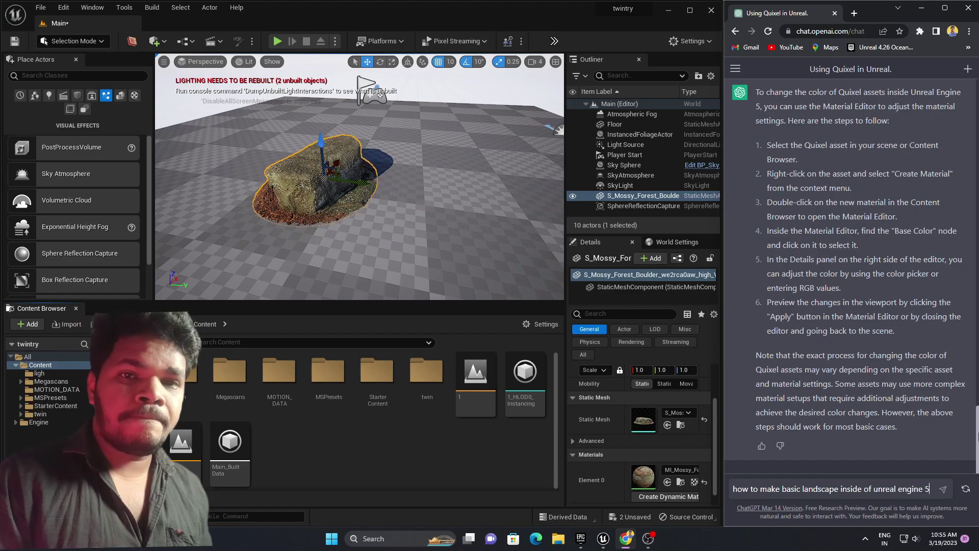
{"action": "key", "text": "Return"}
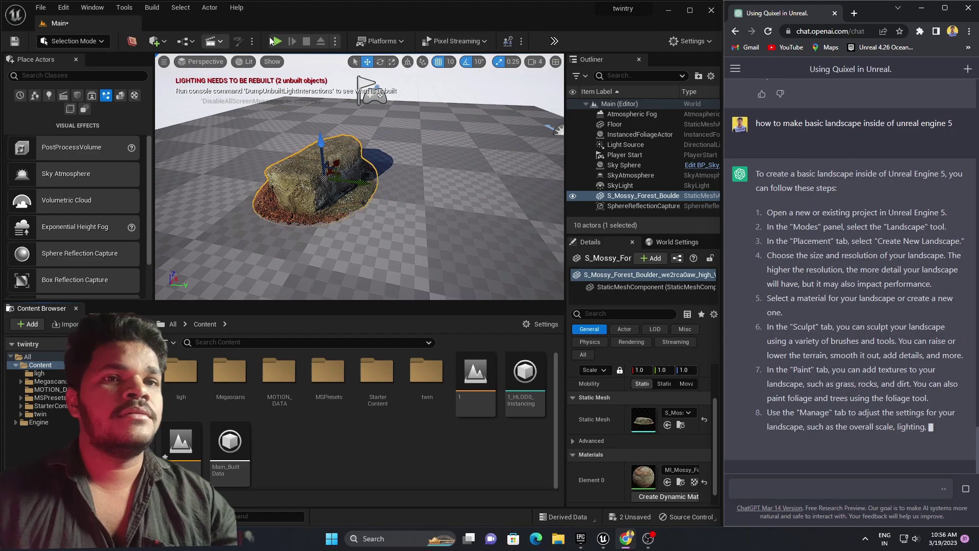
{"action": "left_click", "coordinate": [41, 8]}
Create a new Basic level without saving the previous one
{"action": "left_click", "coordinate": [54, 32]}
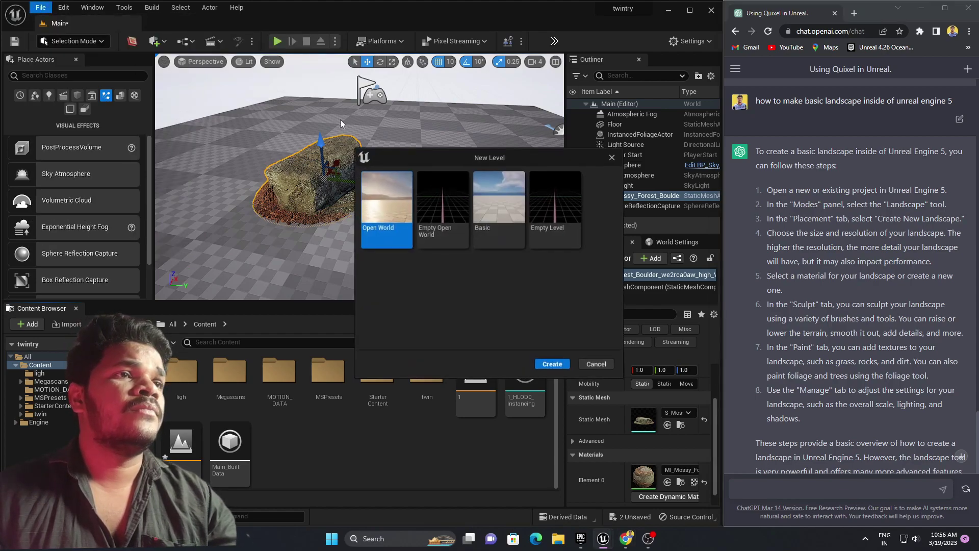
{"action": "left_click", "coordinate": [515, 206]}
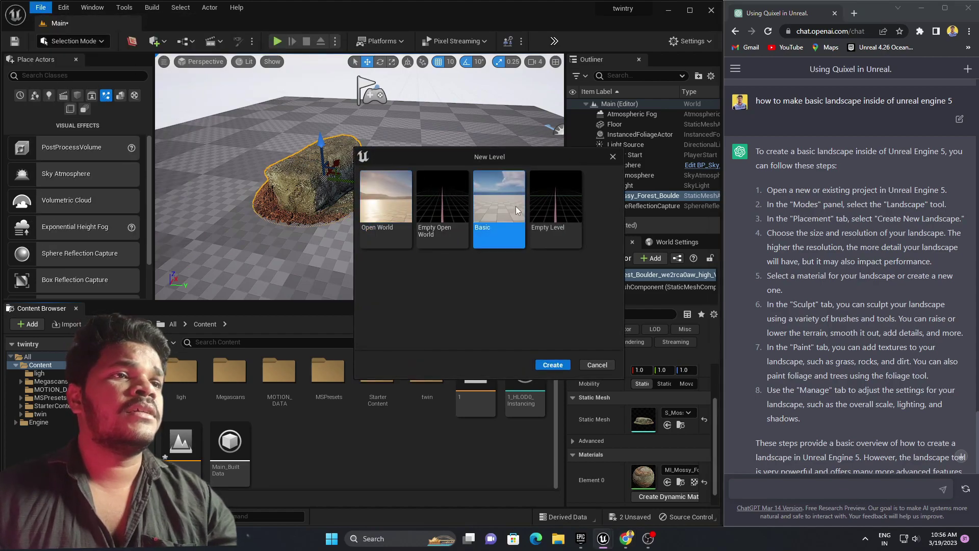
{"action": "left_click", "coordinate": [551, 365]}
{"action": "left_click", "coordinate": [569, 385]}
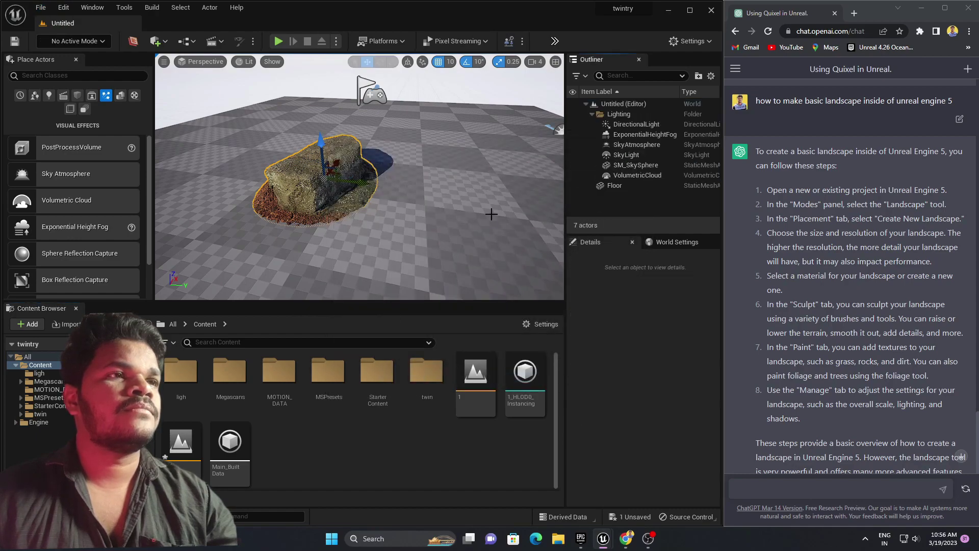
Delete the floor from the new level, leaving only sky and lighting
{"action": "left_click", "coordinate": [389, 231]}
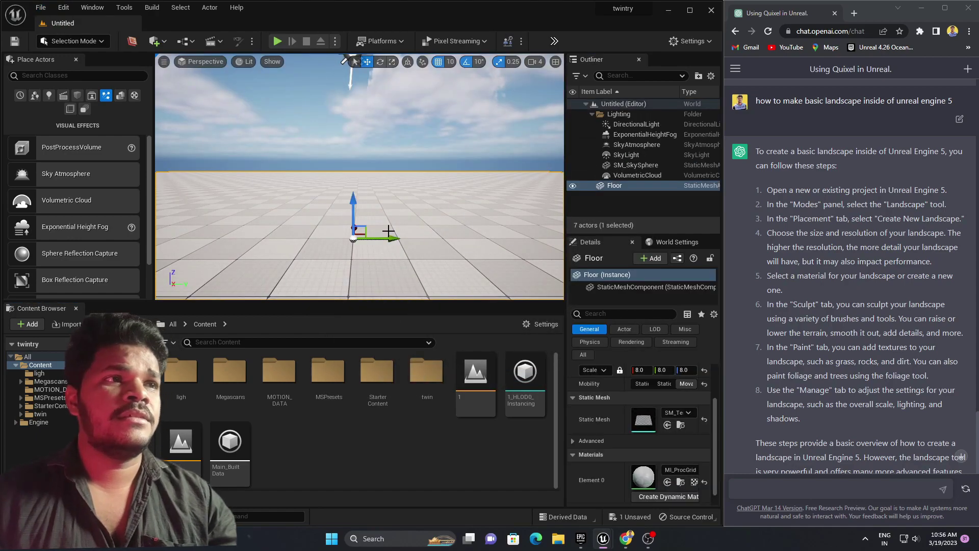
{"action": "key", "text": "Delete"}
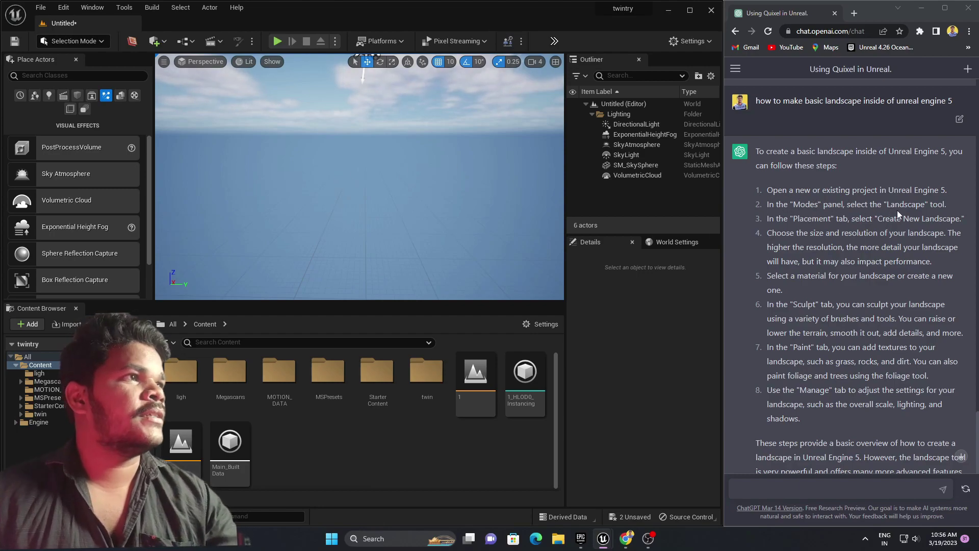
{"action": "left_click", "coordinate": [90, 43]}
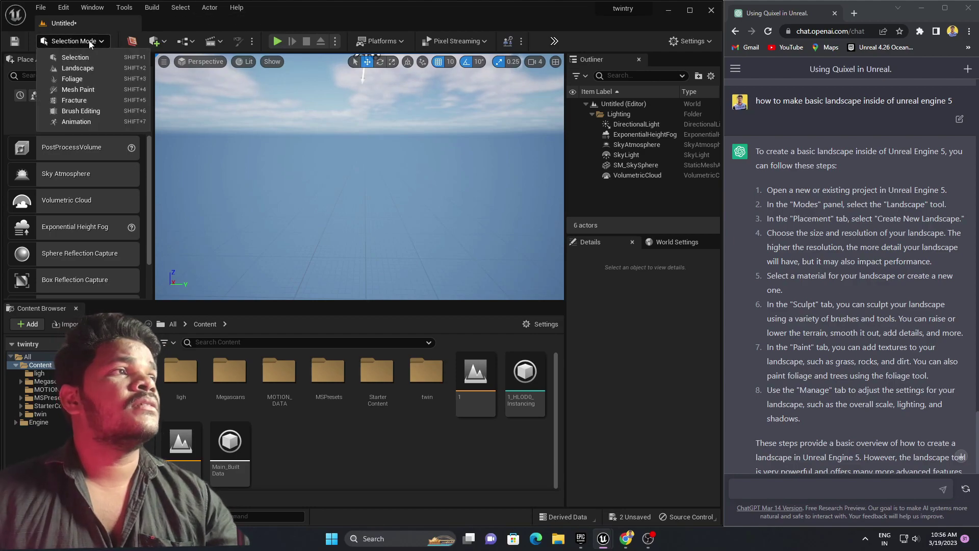
Switch to Landscape Mode, enlarge its panel, and keep the 63×63 Quads section size
{"action": "left_click", "coordinate": [79, 68]}
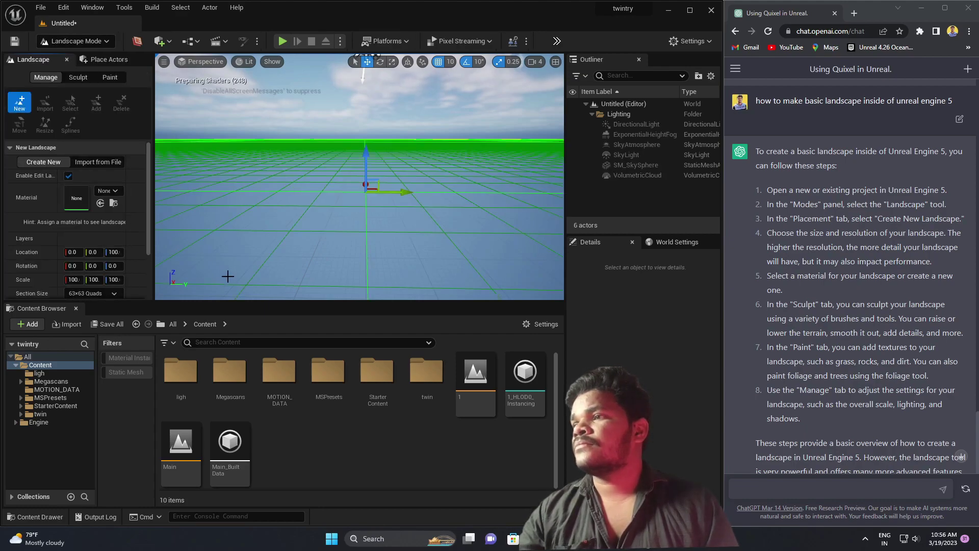
{"action": "left_click_drag", "start_coordinate": [228, 303], "coordinate": [233, 428]}
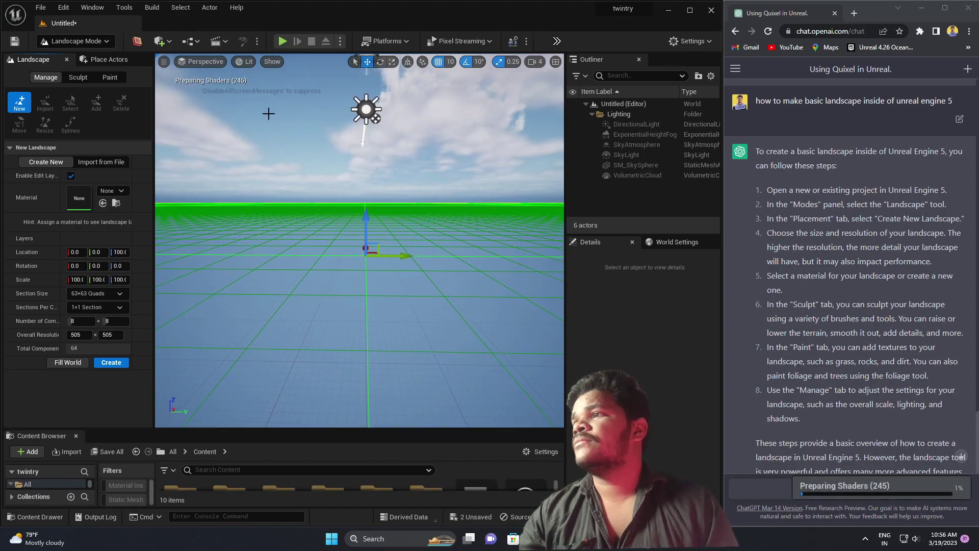
{"action": "left_click_drag", "start_coordinate": [153, 122], "coordinate": [242, 123]}
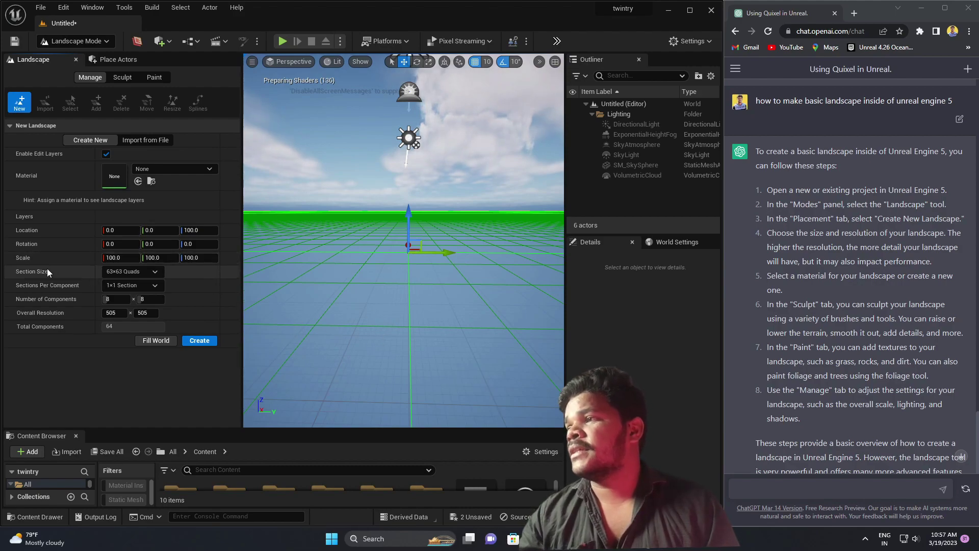
{"action": "left_click", "coordinate": [129, 272]}
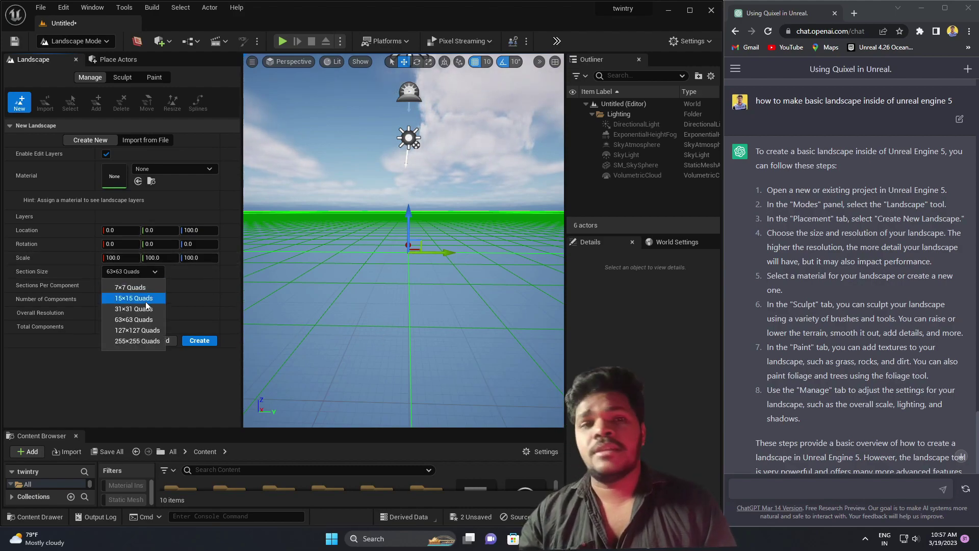
{"action": "left_click", "coordinate": [138, 364]}
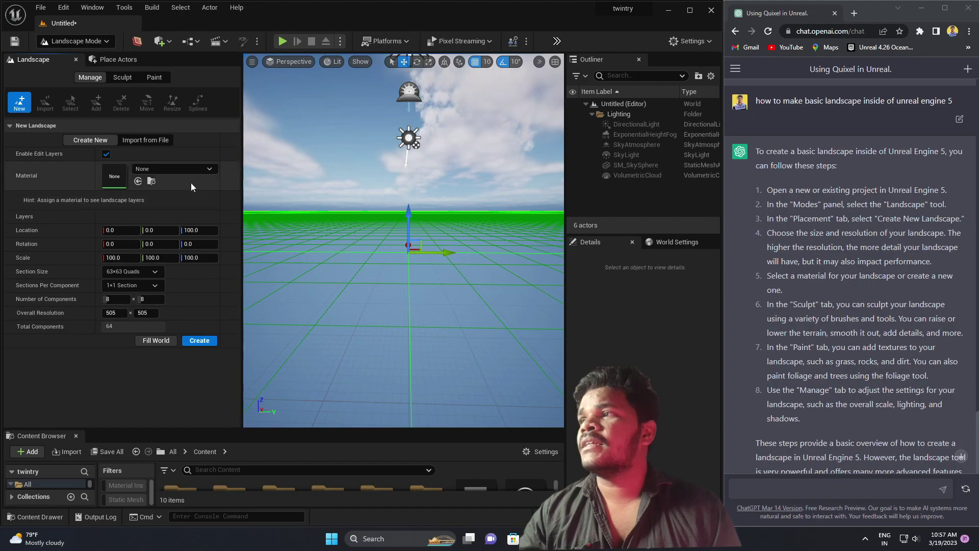
{"action": "left_click", "coordinate": [174, 166]}
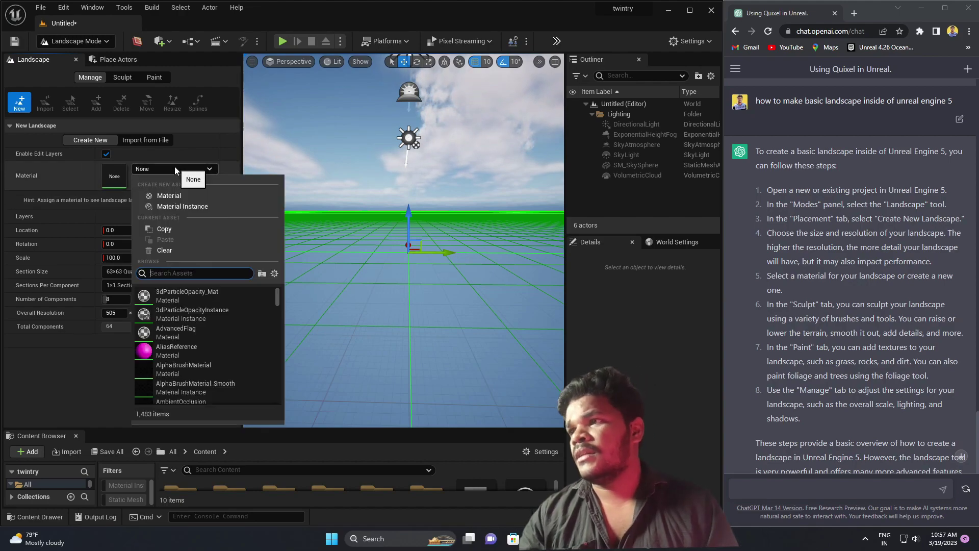
Set the landscape material to M_Ground_Grass and create the landscape
{"action": "type", "text": "grass"}
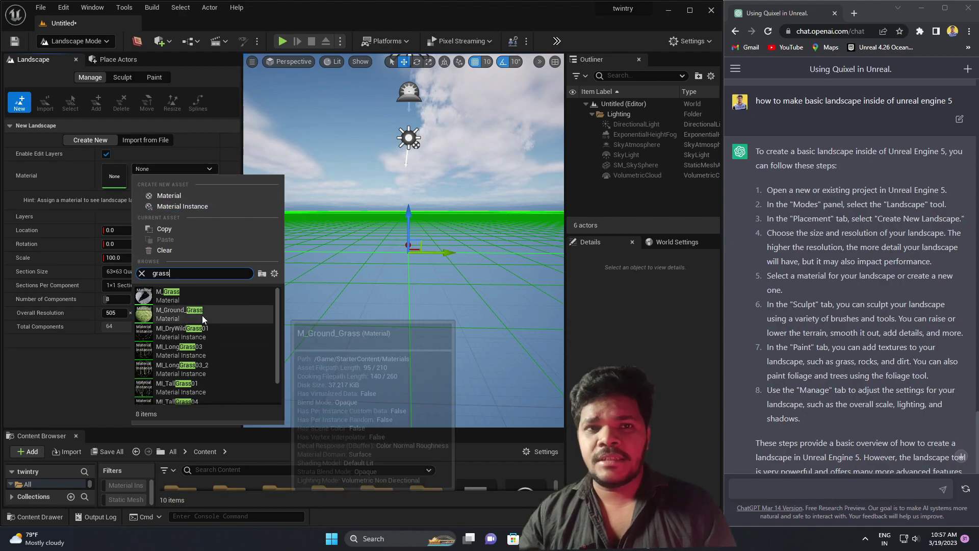
{"action": "mouse_move", "coordinate": [202, 316]}
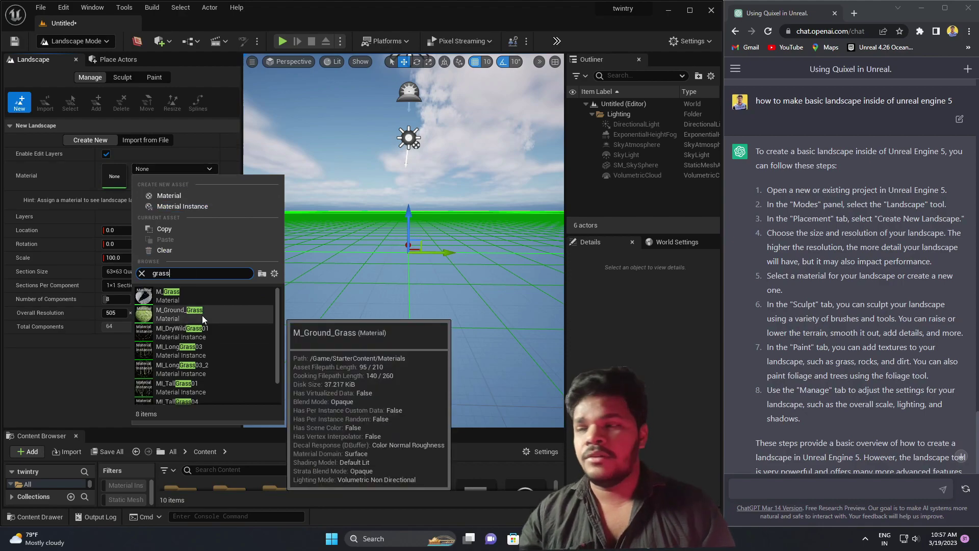
{"action": "left_click", "coordinate": [192, 316]}
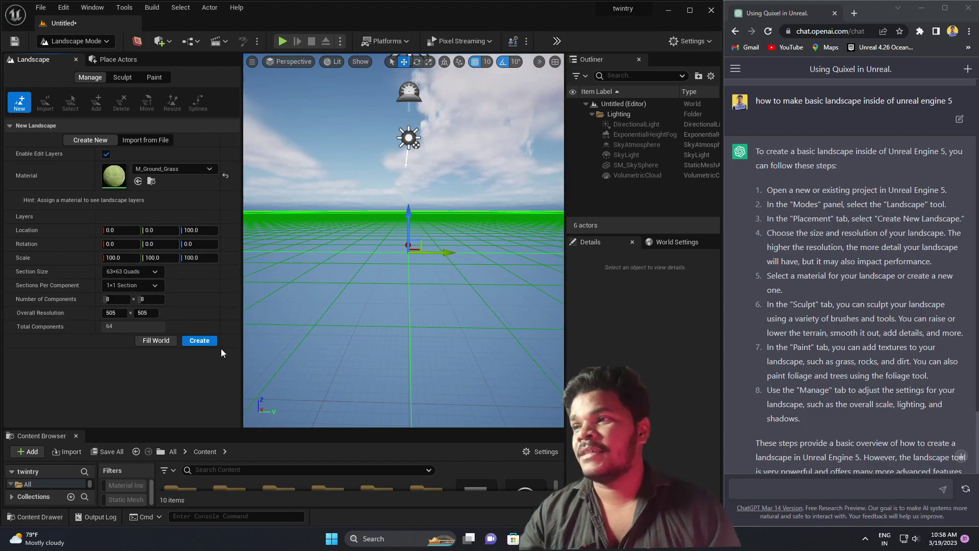
{"action": "left_click", "coordinate": [199, 341]}
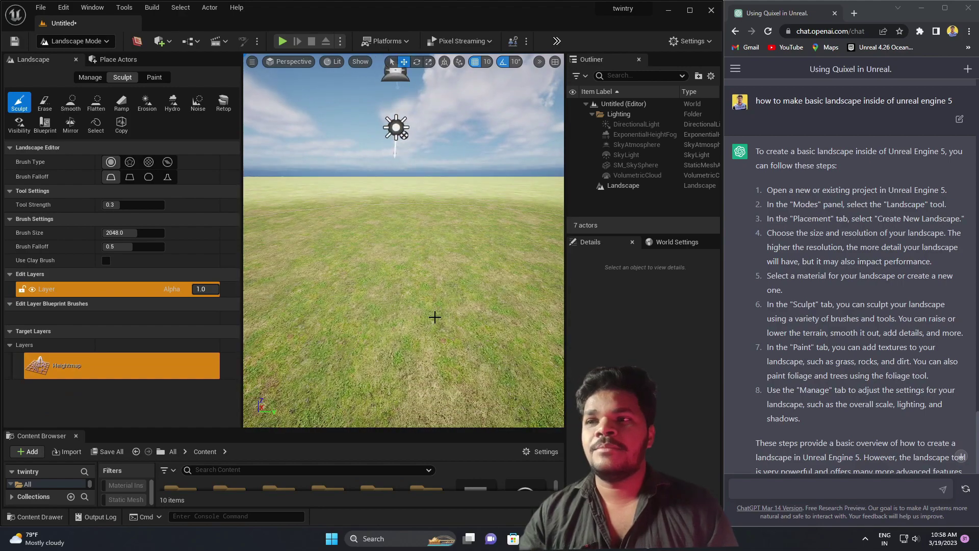
Zoom toward the ground and switch the editor from Landscape Mode to Selection Mode
{"action": "scroll", "coordinate": [435, 317], "scroll_direction": "up", "scroll_amount": 3}
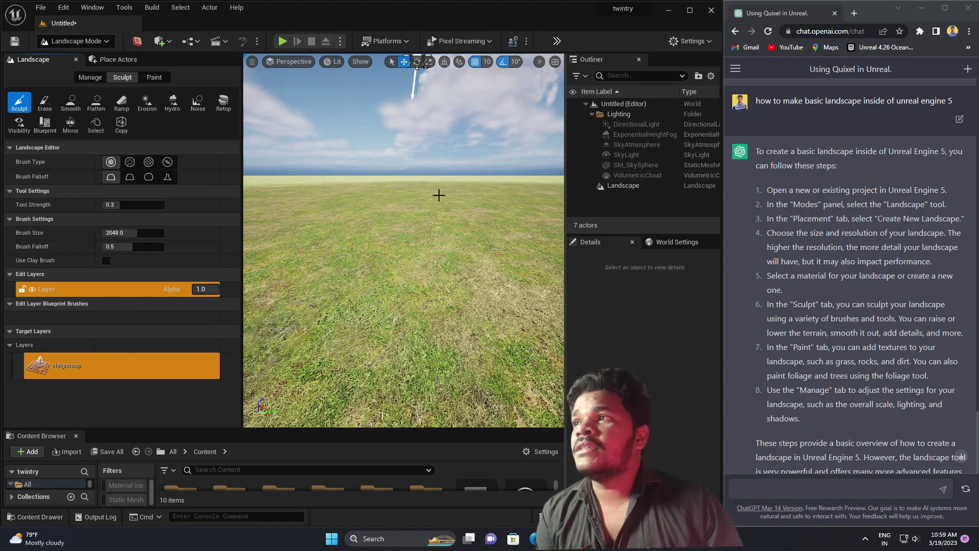
{"action": "left_click", "coordinate": [77, 40]}
{"action": "left_click", "coordinate": [89, 62]}
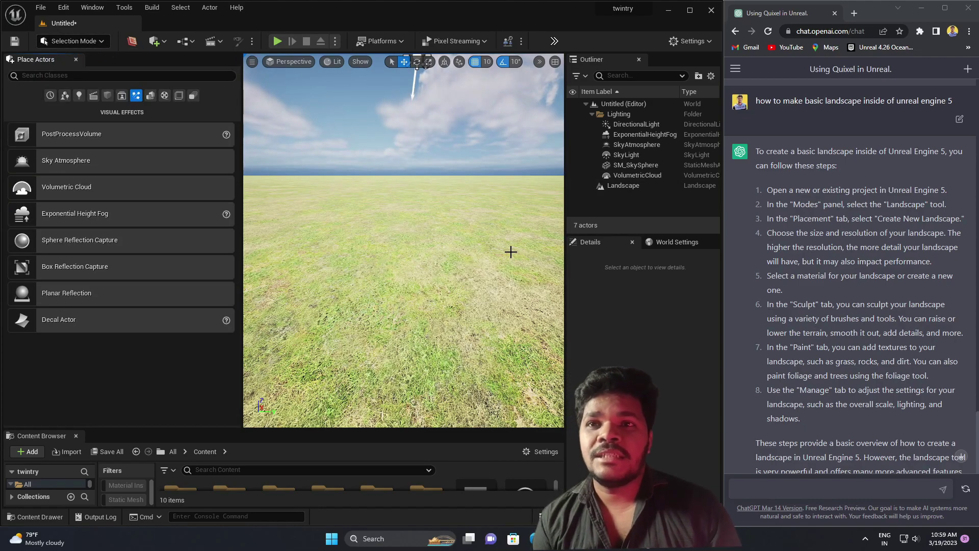
{"action": "scroll", "coordinate": [816, 434], "scroll_direction": "down", "scroll_amount": 2}
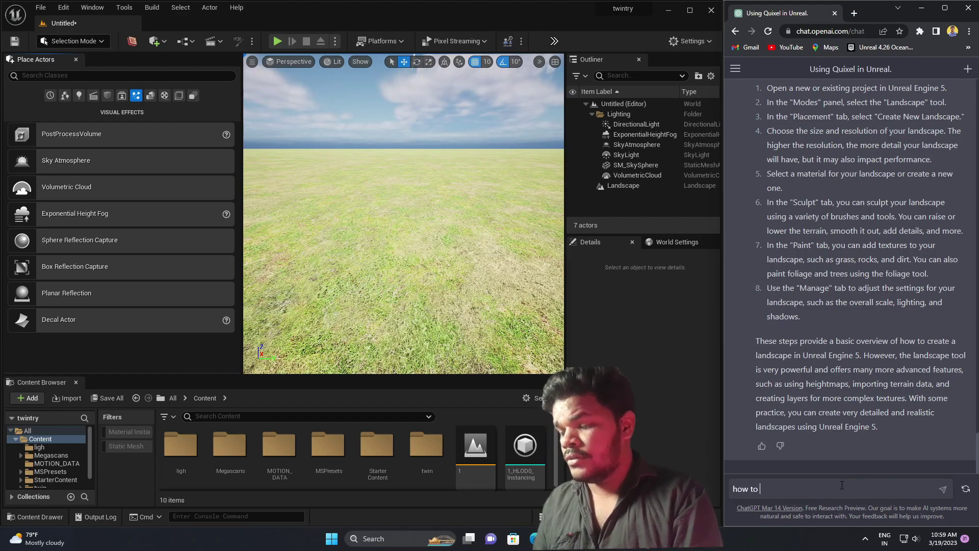
Ask ChatGPT 'how to use water system inside unreal engine 5'
{"action": "type", "text": "use water "}
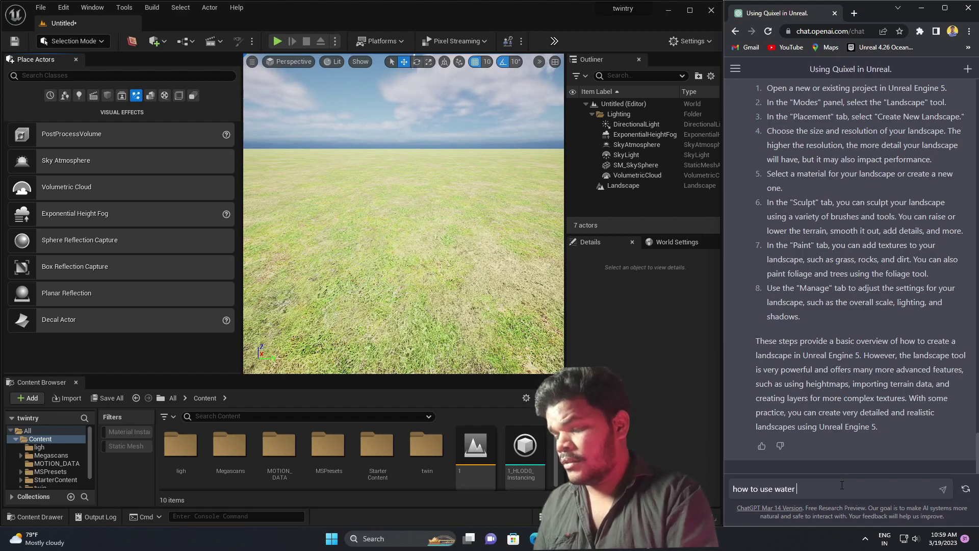
{"action": "type", "text": "system insi"}
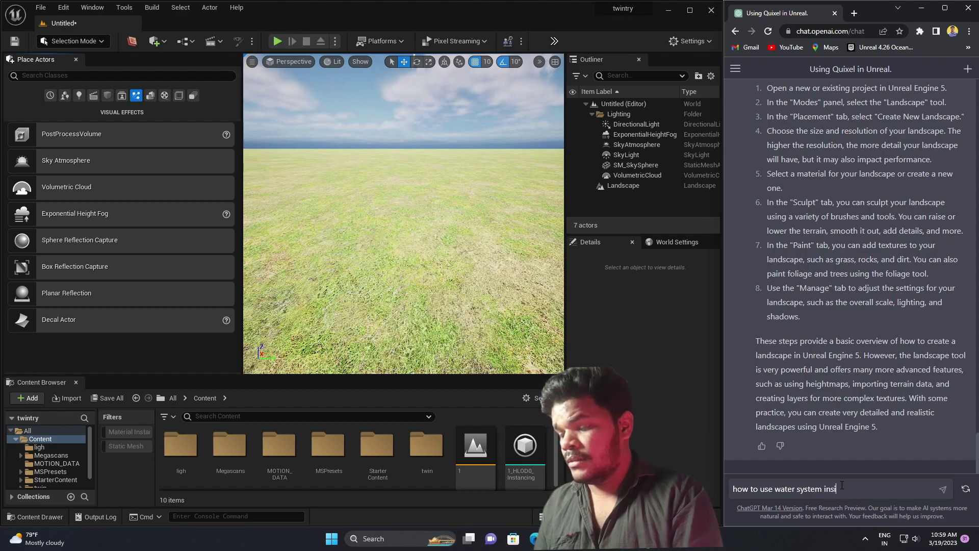
{"action": "type", "text": "de unreal e"}
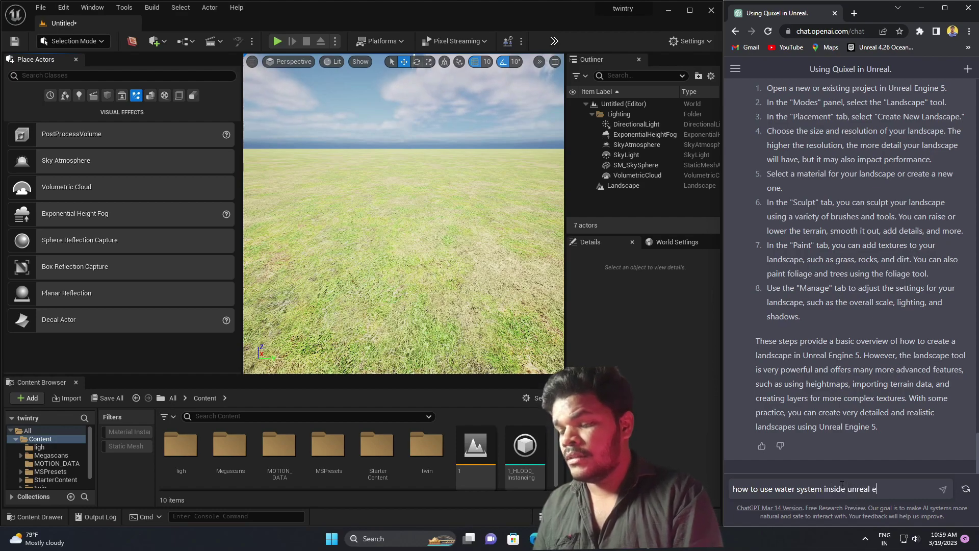
{"action": "type", "text": "ngine 5"}
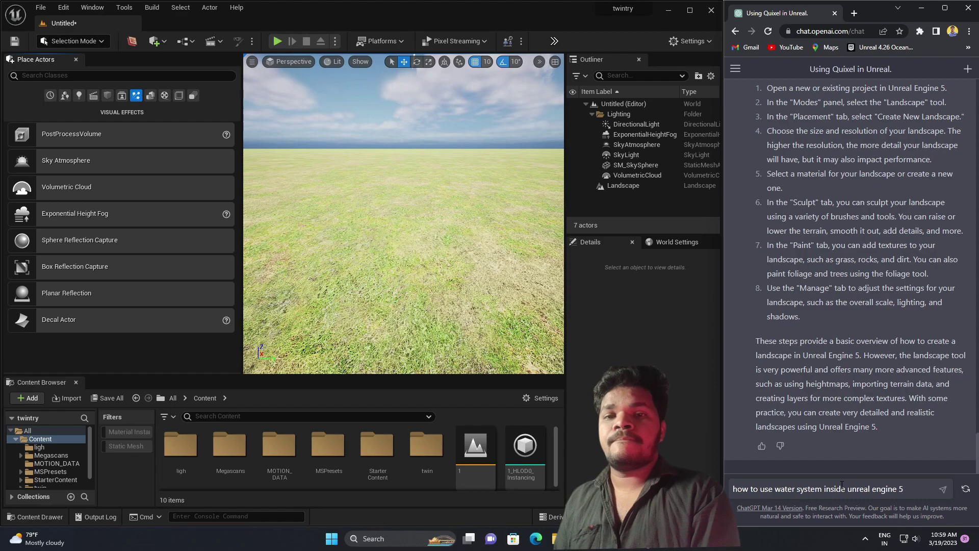
{"action": "key", "text": "shift+Return"}
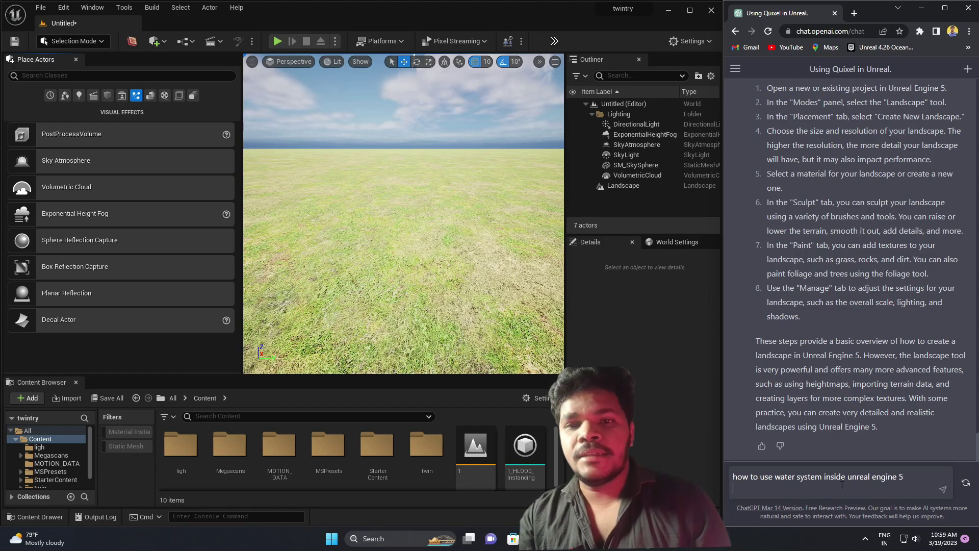
{"action": "key", "text": "Return"}
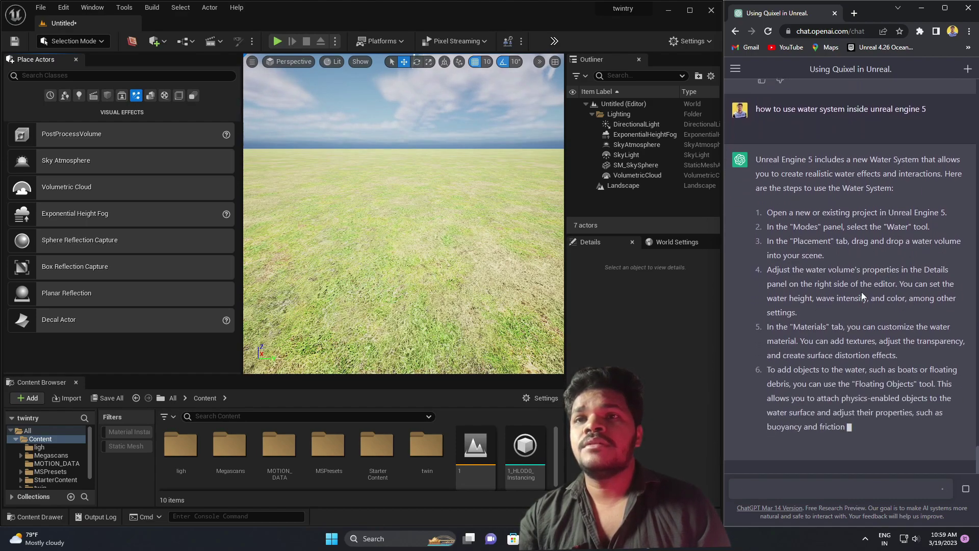
{"action": "left_click", "coordinate": [91, 42]}
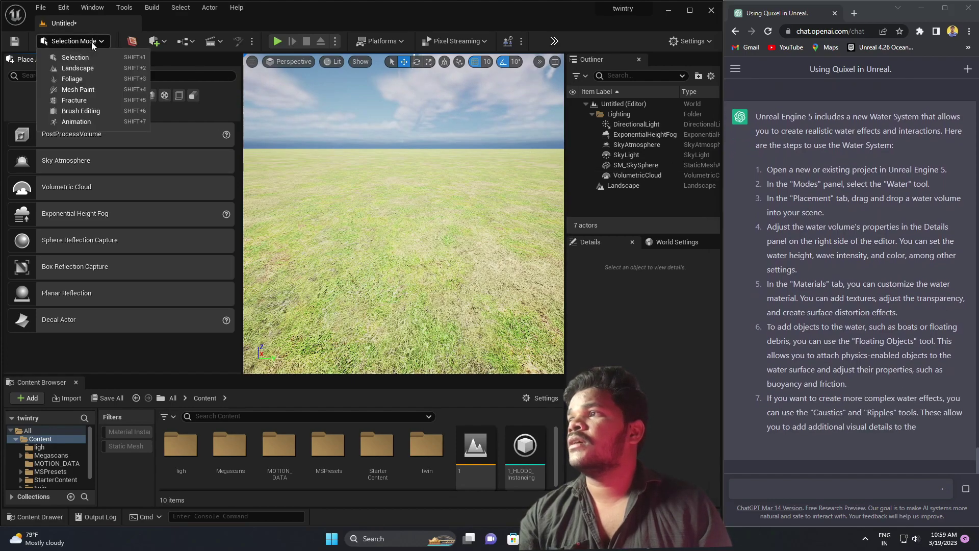
Search the Plugins list for 'water' to check the Water plugin, then return to Selection Mode
{"action": "left_click", "coordinate": [476, 2]}
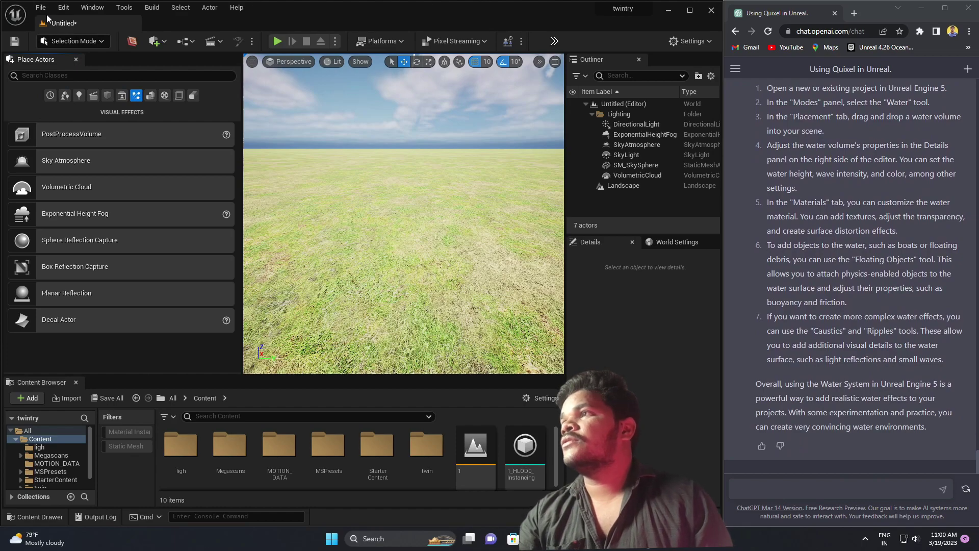
{"action": "left_click", "coordinate": [63, 7]}
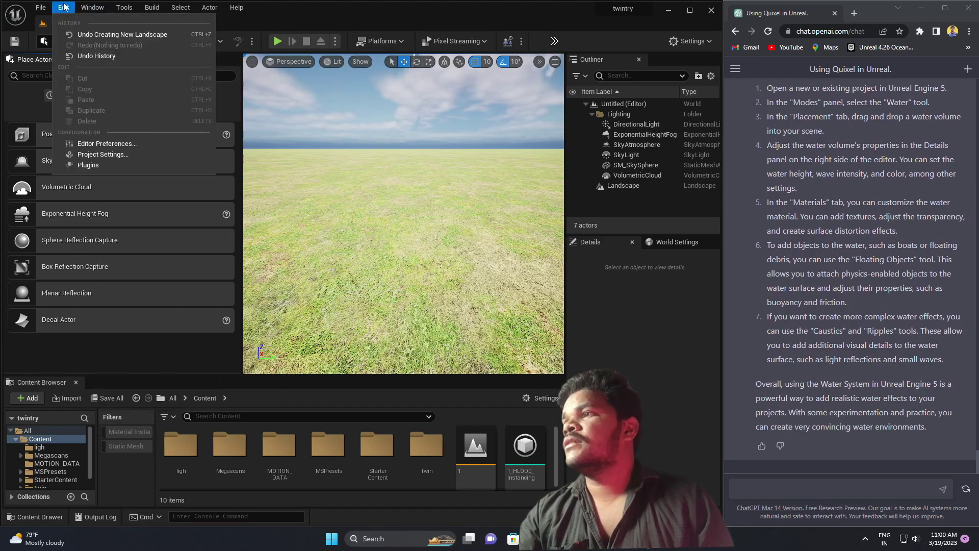
{"action": "left_click", "coordinate": [89, 166]}
{"action": "type", "text": "water"}
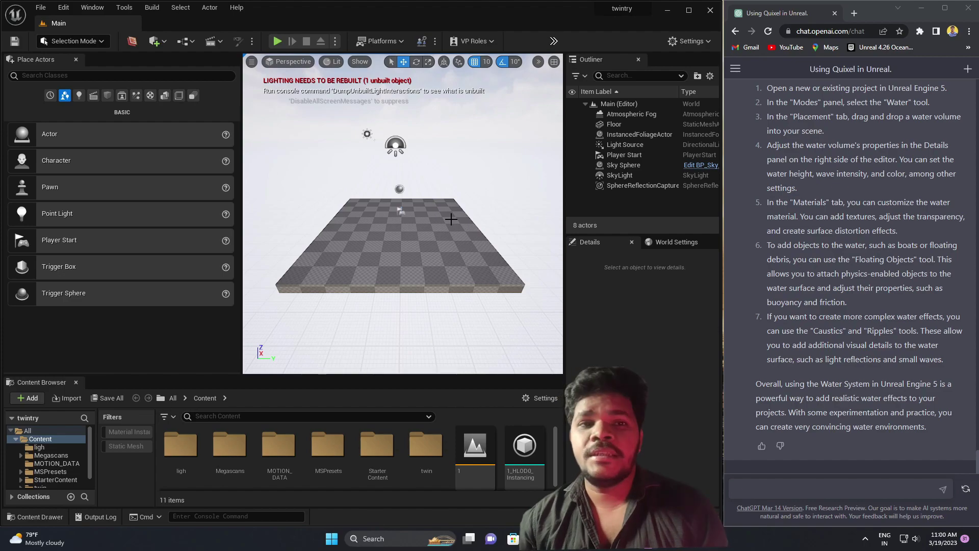
{"action": "scroll", "coordinate": [807, 157], "scroll_direction": "up", "scroll_amount": 1}
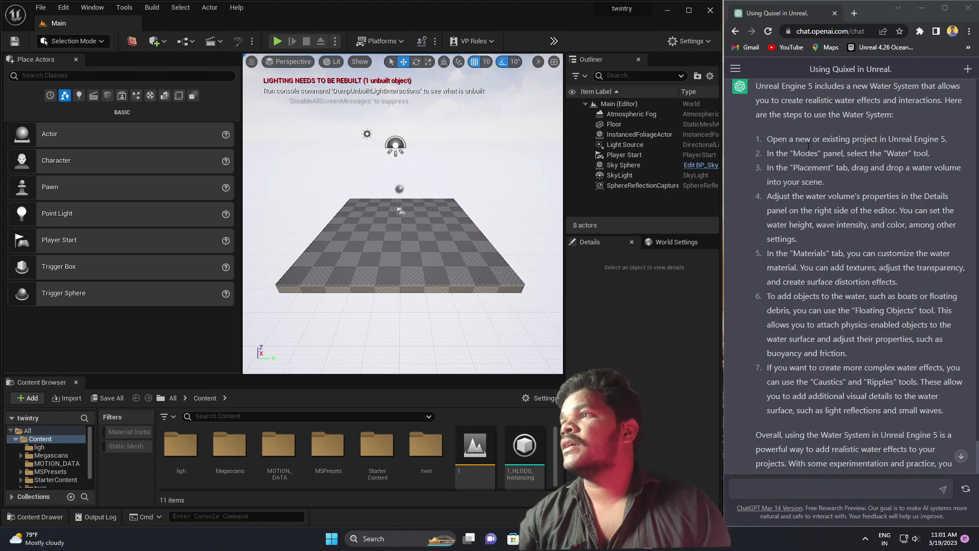
{"action": "left_click", "coordinate": [77, 41]}
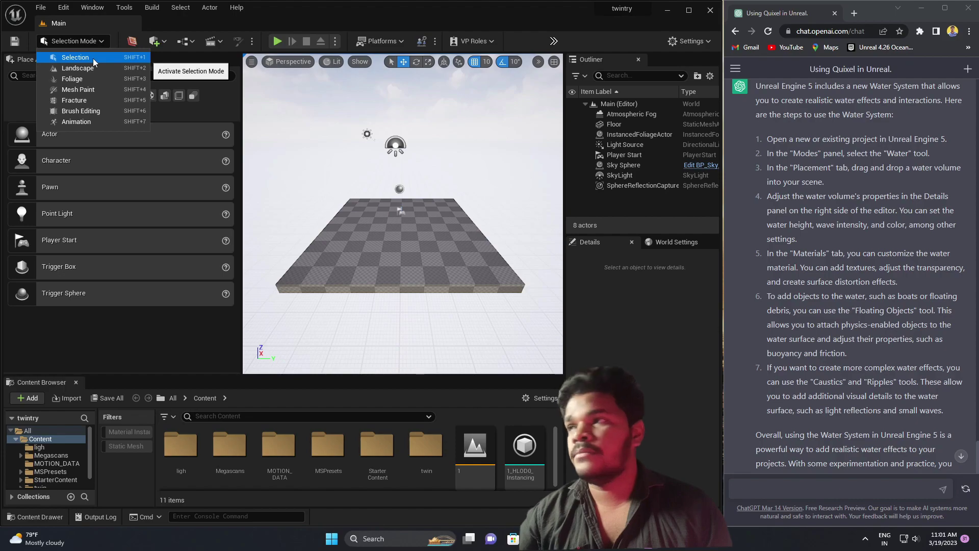
{"action": "left_click", "coordinate": [93, 60]}
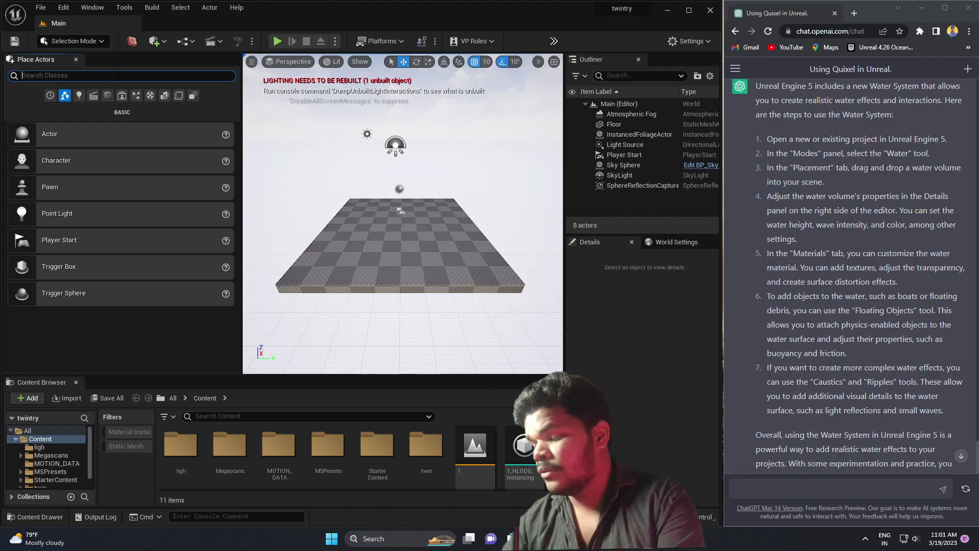
Filter Place Actors for 'water' and delete the checkered floor
{"action": "type", "text": "water"}
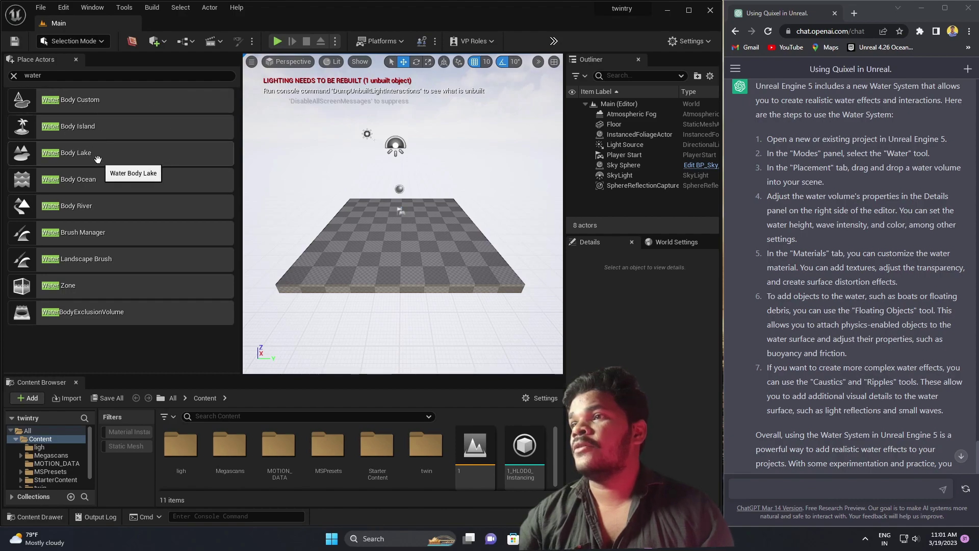
{"action": "left_click", "coordinate": [376, 225]}
{"action": "key", "text": "Delete"}
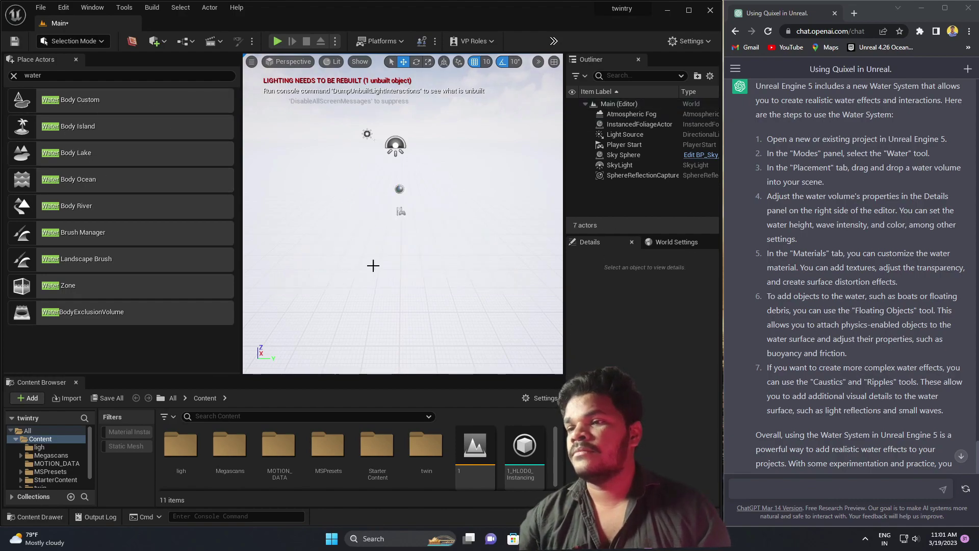
Open the 'water' level from the Content Browser without saving, and begin dragging in a Water Body River
{"action": "scroll", "coordinate": [483, 455], "scroll_direction": "down", "scroll_amount": 2}
{"action": "double_click", "coordinate": [267, 444]}
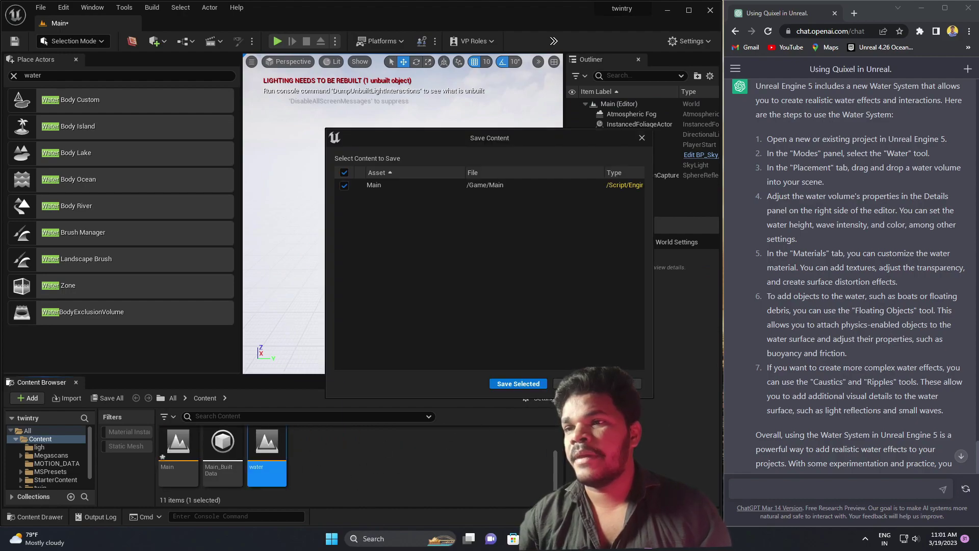
{"action": "left_click", "coordinate": [591, 384]}
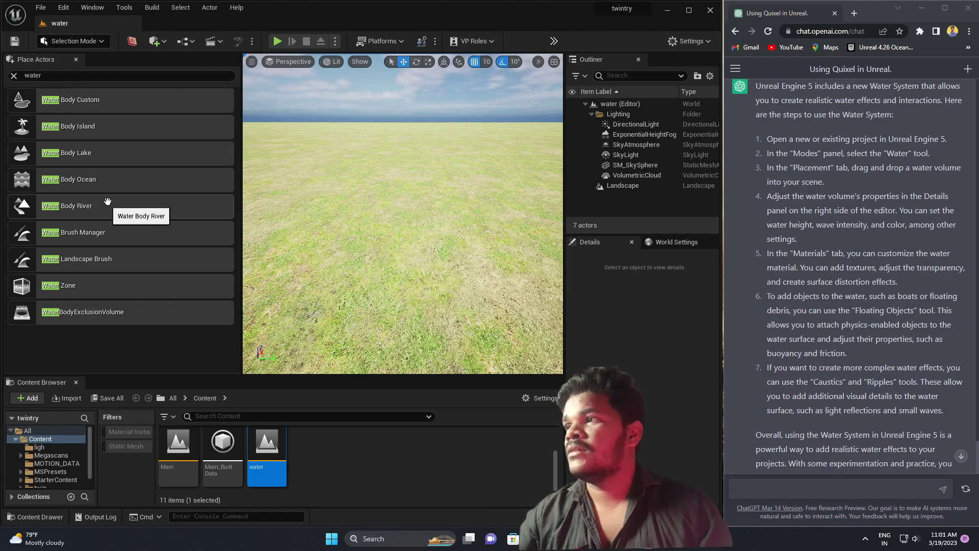
{"action": "left_click_drag", "start_coordinate": [100, 204], "coordinate": [424, 223]}
Drop the Water Body River onto the grass landscape and rotate the view toward its spline
{"action": "mouse_move", "coordinate": [424, 223]}
{"action": "right_mouse_down"}
{"action": "mouse_move", "coordinate": [424, 265]}
{"action": "mouse_move", "coordinate": [450, 212]}
{"action": "mouse_move", "coordinate": [443, 282]}
{"action": "mouse_move", "coordinate": [475, 282]}
{"action": "right_mouse_up"}
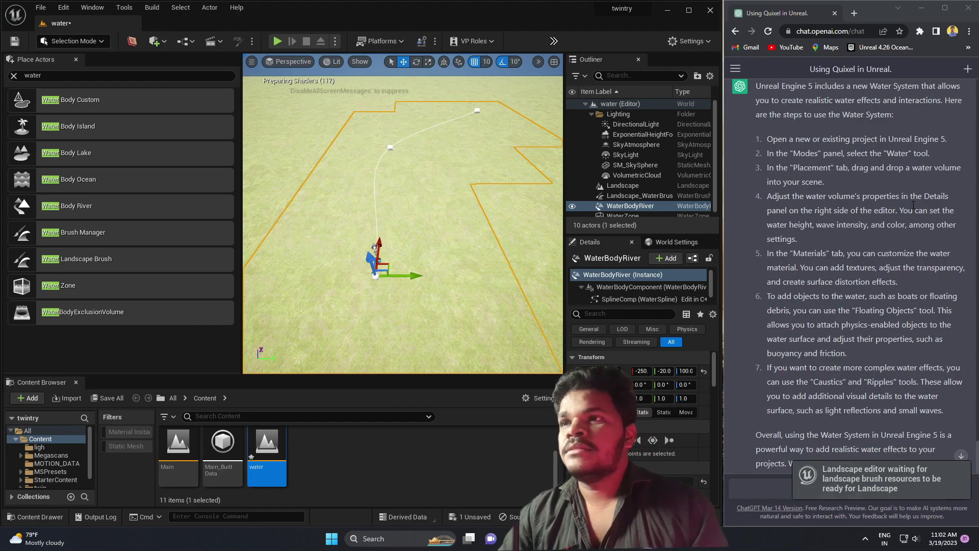
{"action": "right_click_drag", "start_coordinate": [488, 278], "coordinate": [488, 278]}
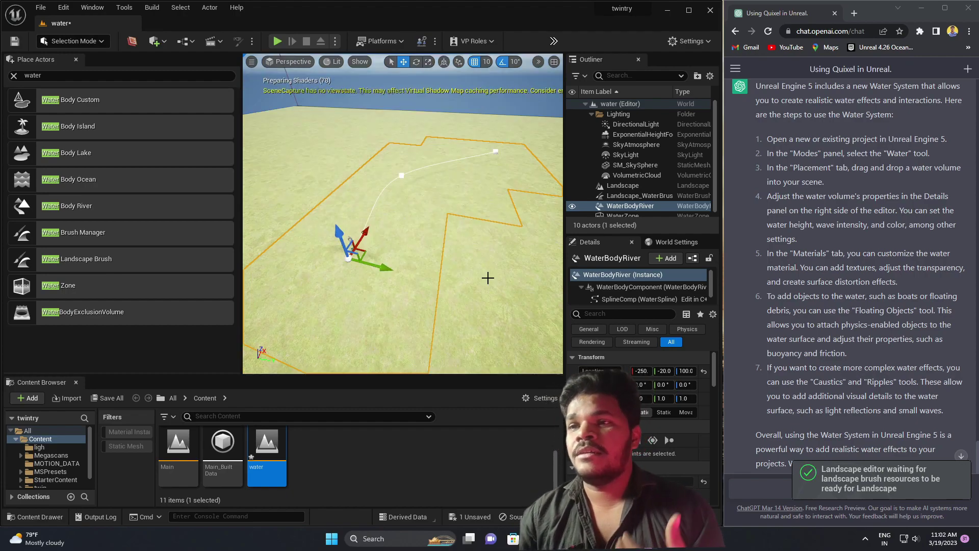